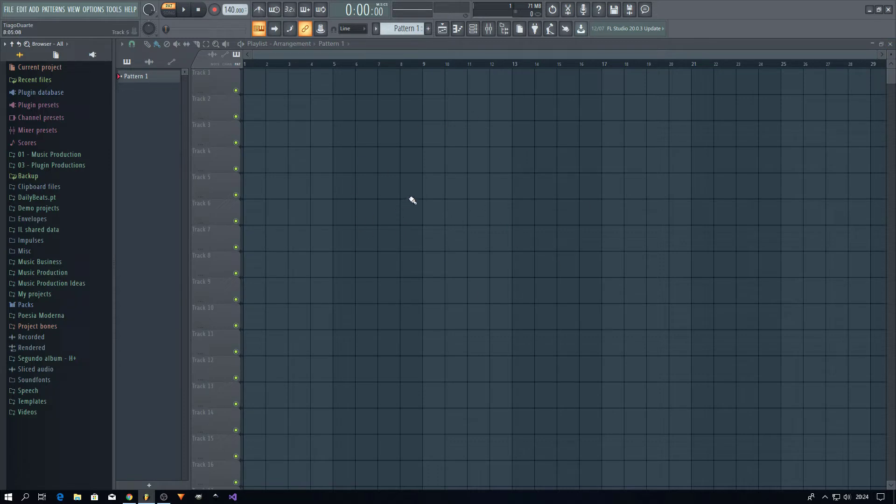
# Close the Playlist and start a new project from the minimal template "Club Basic with limiter"
pyautogui.click(890, 44)
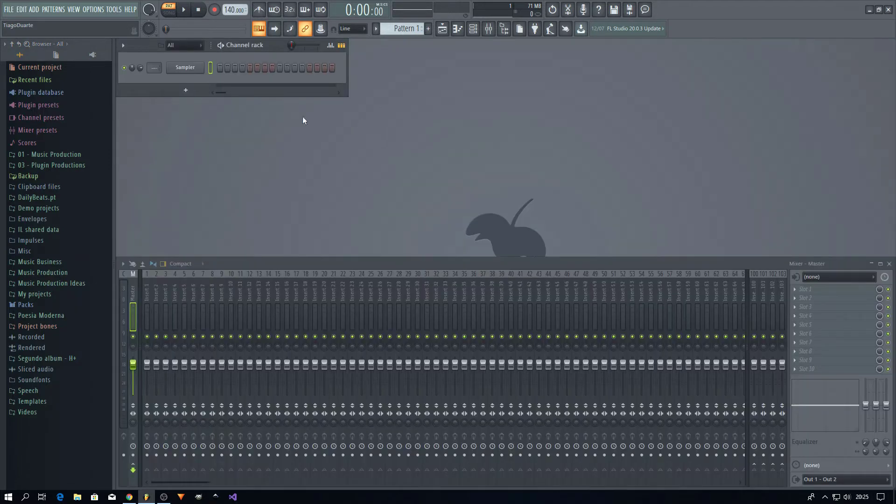
pyautogui.click(8, 9)
pyautogui.moveTo(44, 31)
pyautogui.moveTo(134, 50)
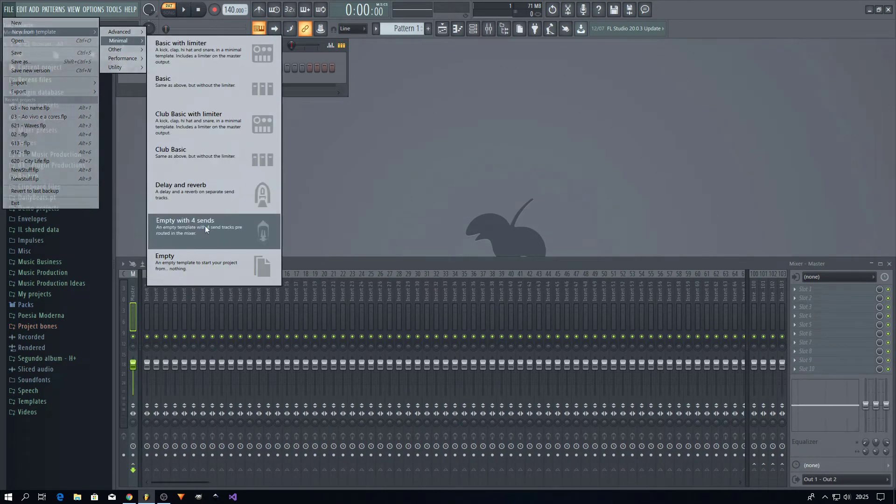
pyautogui.click(189, 120)
pyautogui.click(459, 278)
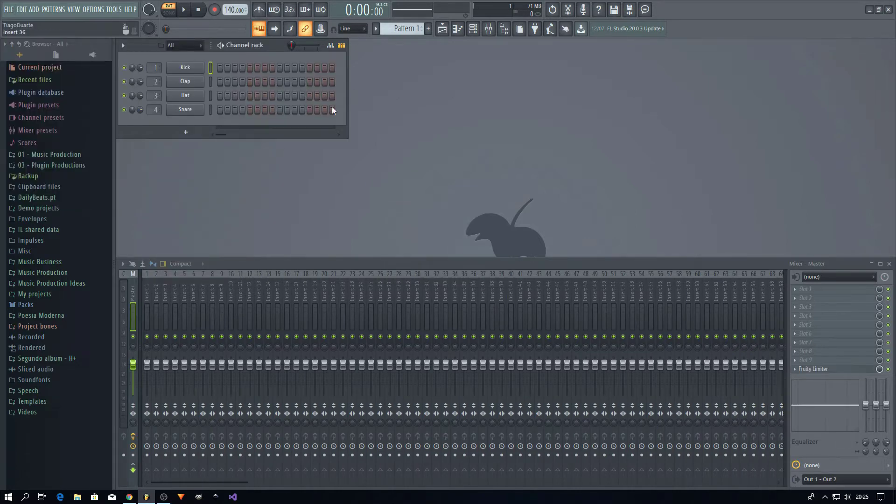
# Audition the Kick, Clap, Hat and Snare channels one after another in the Channel rack
pyautogui.press('z')
pyautogui.click(211, 81)
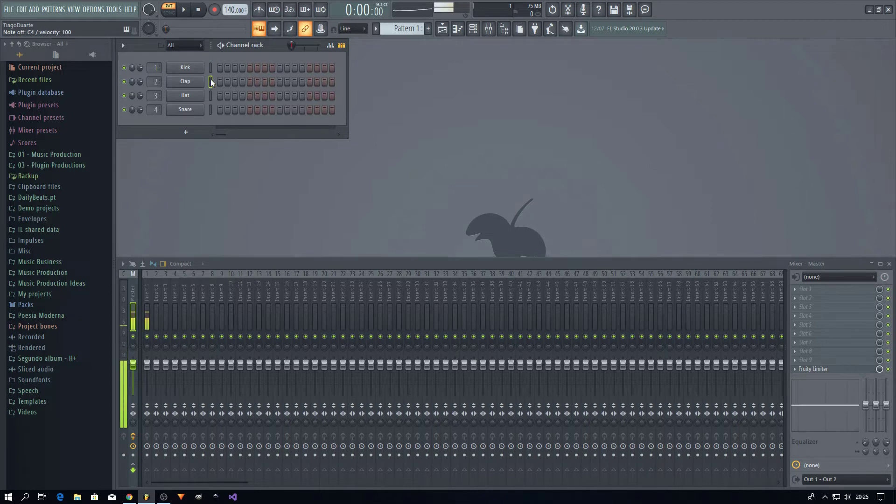
pyautogui.press('z')
pyautogui.click(211, 94)
pyautogui.press('z')
pyautogui.click(212, 110)
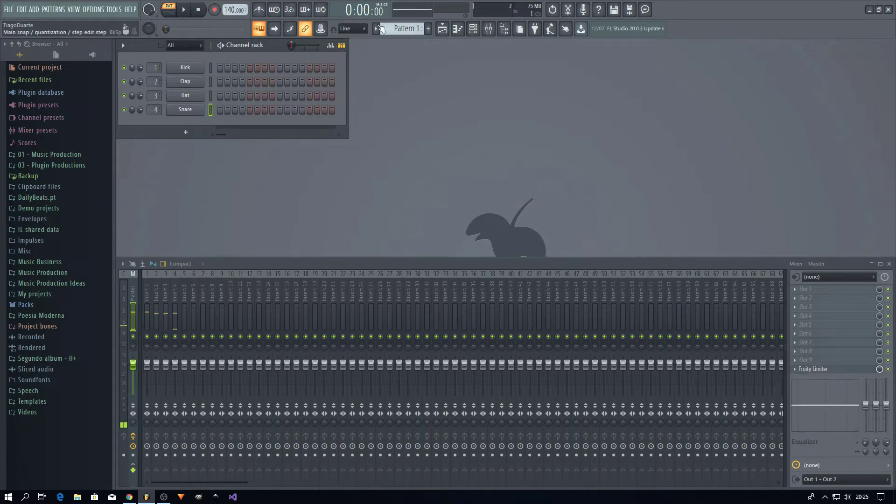
pyautogui.rightClick(259, 30)
pyautogui.click(281, 50)
pyautogui.press('z')
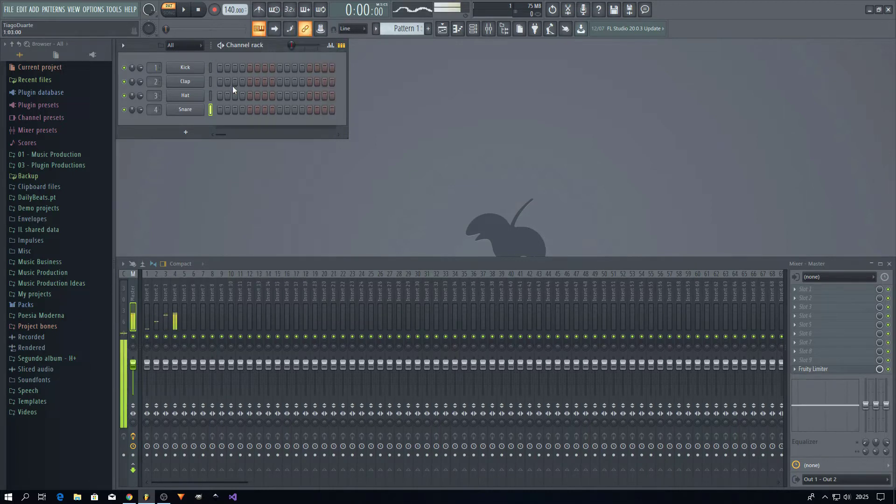
pyautogui.click(211, 65)
pyautogui.press('z')
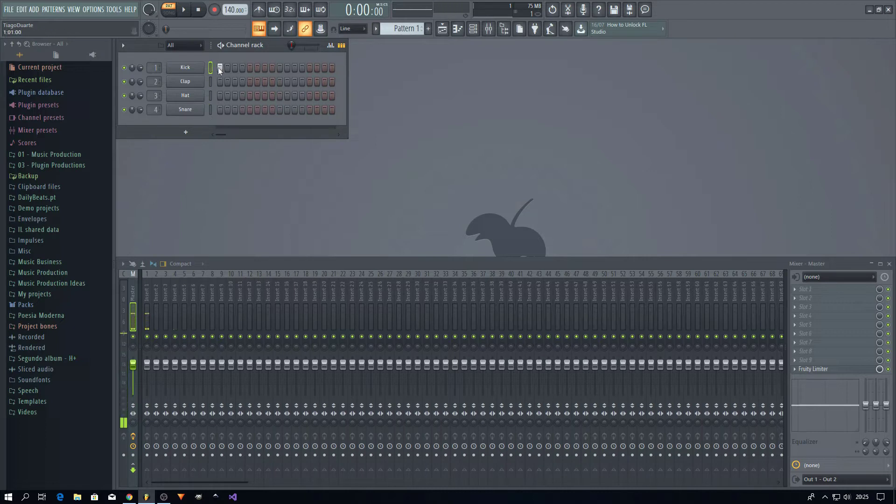
# Place kick hits on steps 1, 5, 9 and 13 of Pattern 1 and set the tempo to 90 BPM
pyautogui.click(220, 68)
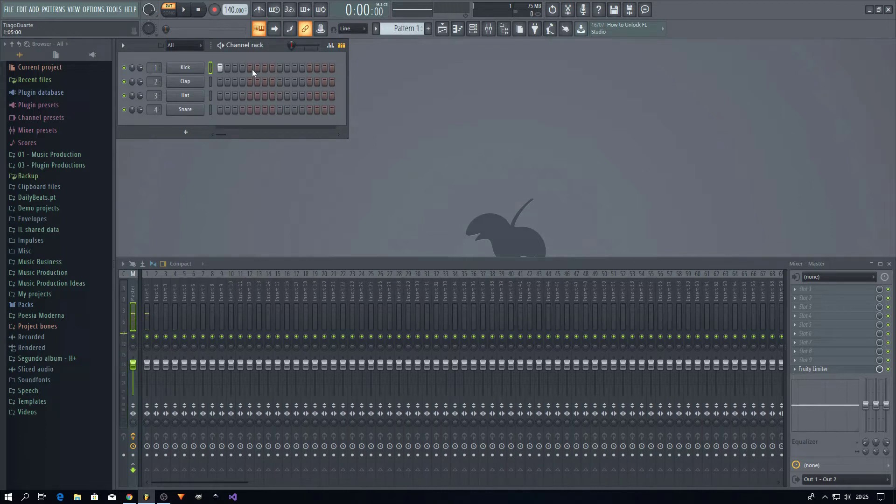
pyautogui.click(309, 68)
pyautogui.moveTo(234, 9); pyautogui.dragTo(234, 44)
# Add clap hits on steps 5 and 13 while Pattern 1 plays, and stop playback
pyautogui.click(185, 11)
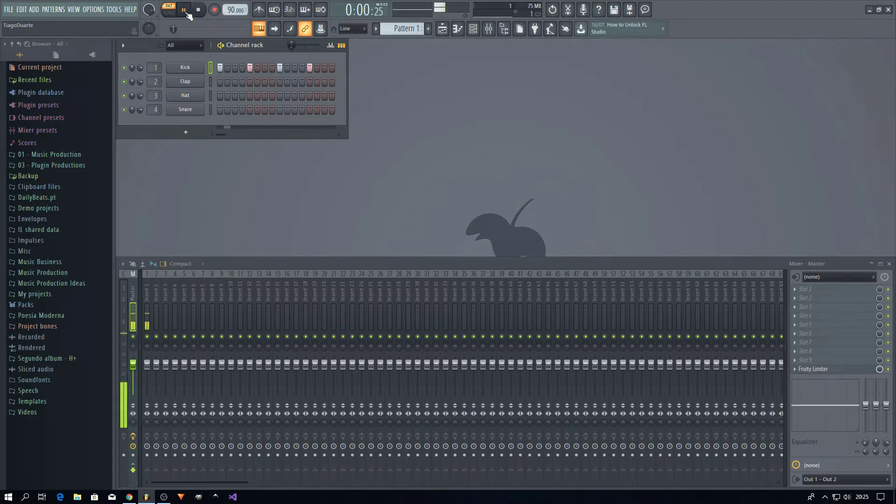
pyautogui.click(250, 82)
pyautogui.click(309, 81)
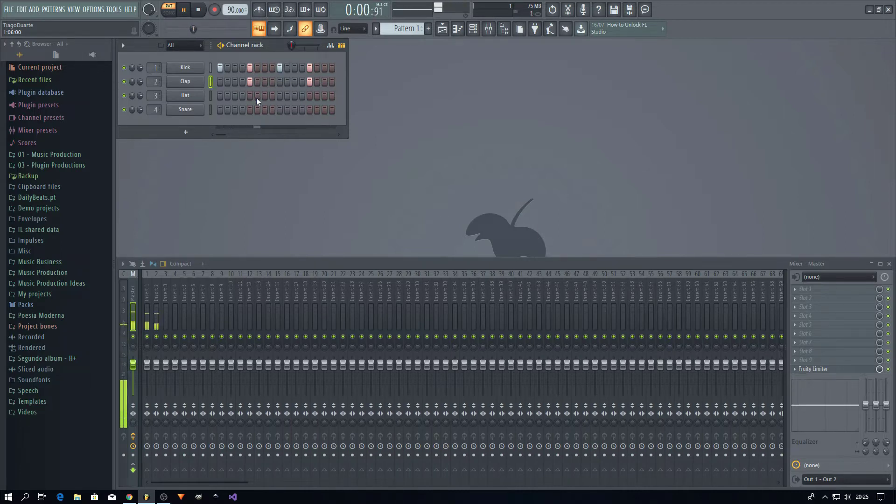
pyautogui.press('space')
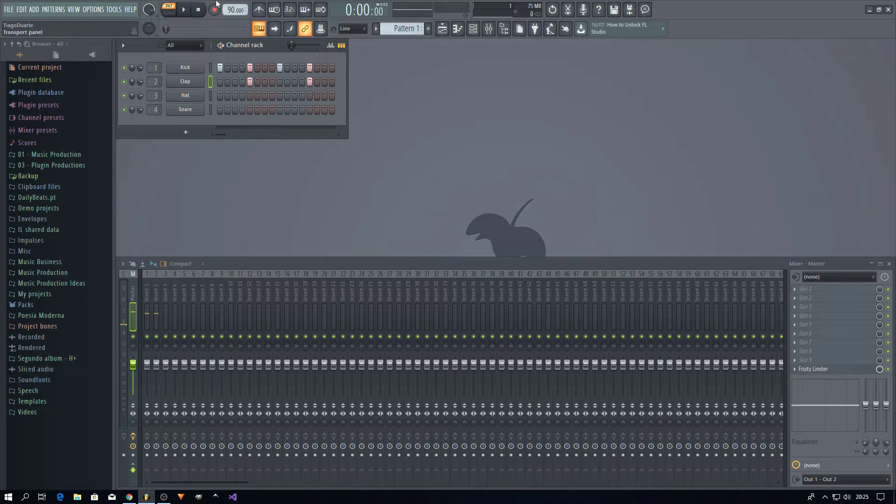
# Turn on the metronome and listen to it over the empty Pattern 2 and over the drum loop in Pattern 1
pyautogui.click(260, 10)
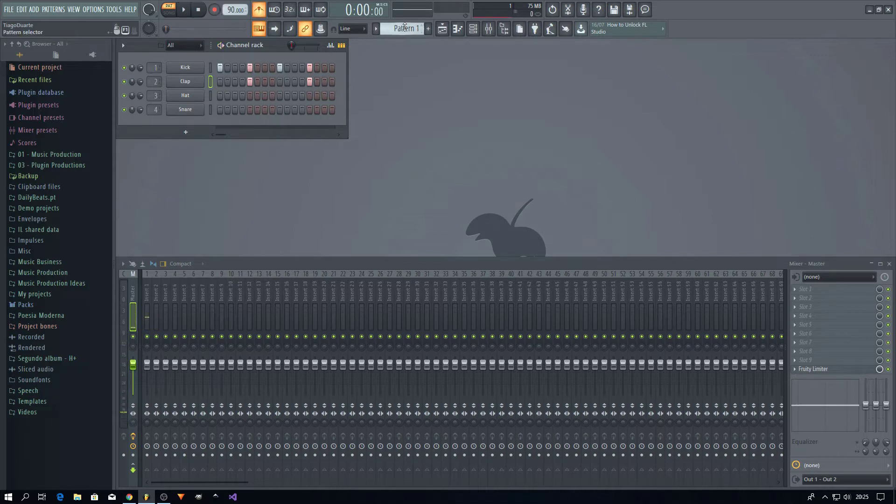
pyautogui.scroll(1, 404, 26)
pyautogui.press('space')
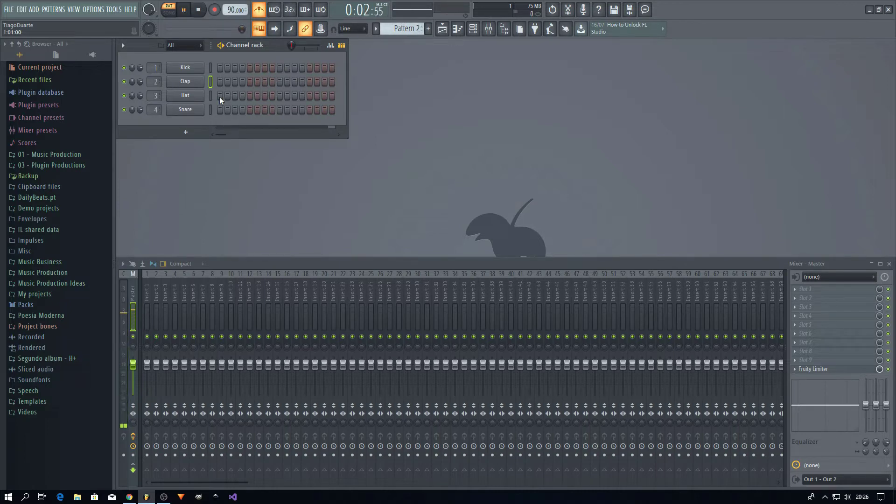
pyautogui.press('space')
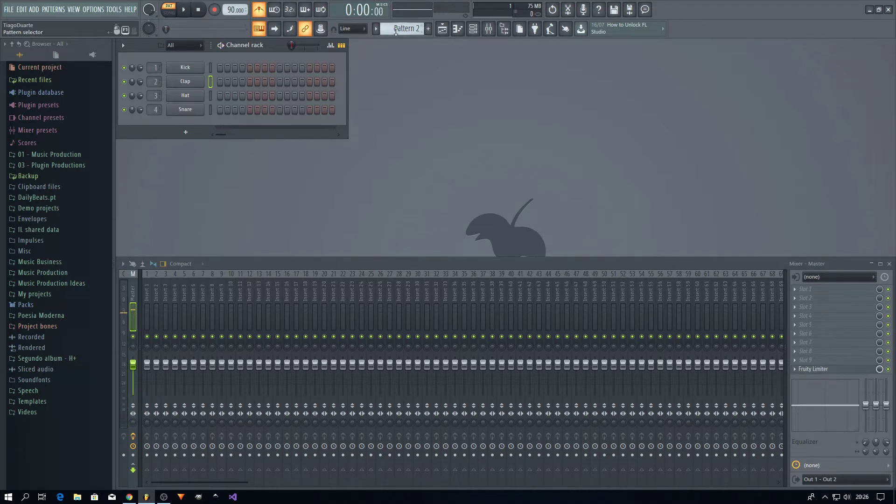
pyautogui.scroll(-1, 395, 30)
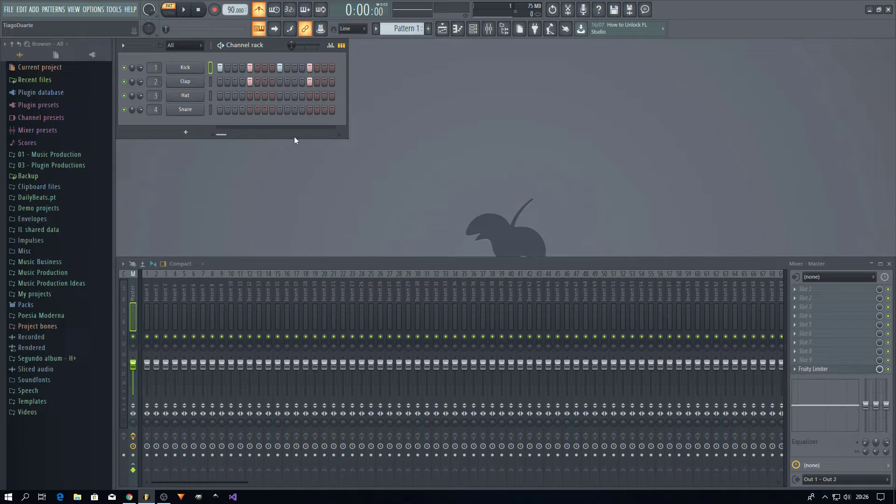
pyautogui.press('space')
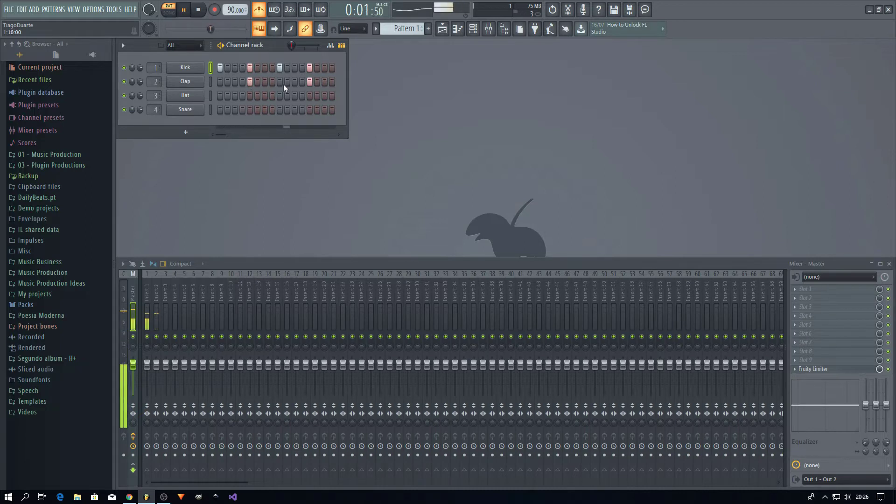
pyautogui.press('space')
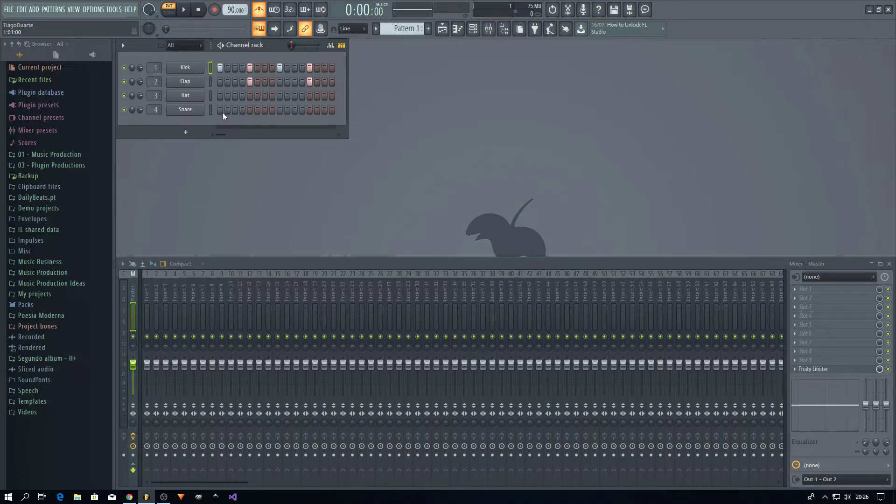
# Widen the Channel rack to 32 steps, continue kicks on 17, 21, 25, 29 and claps on 21, 29, and play the loop
pyautogui.moveTo(347, 100); pyautogui.dragTo(467, 100)
pyautogui.click(339, 68)
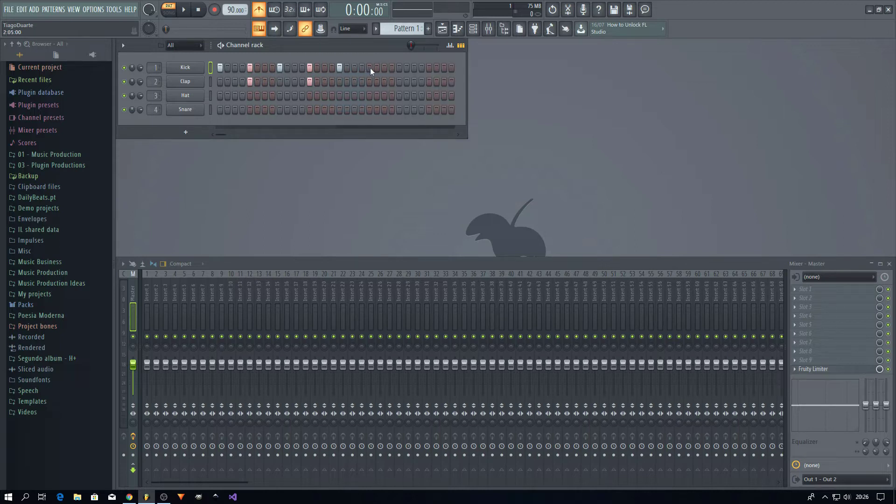
pyautogui.click(428, 68)
pyautogui.click(369, 81)
pyautogui.press('space')
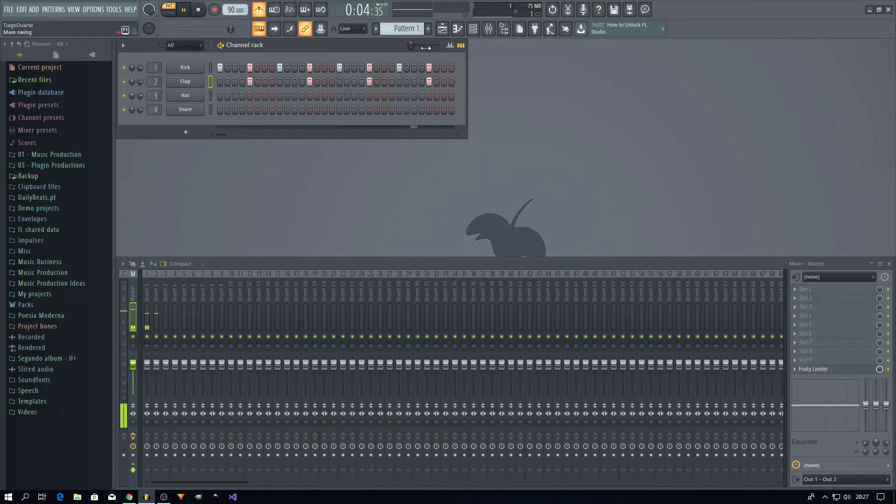
pyautogui.press('space')
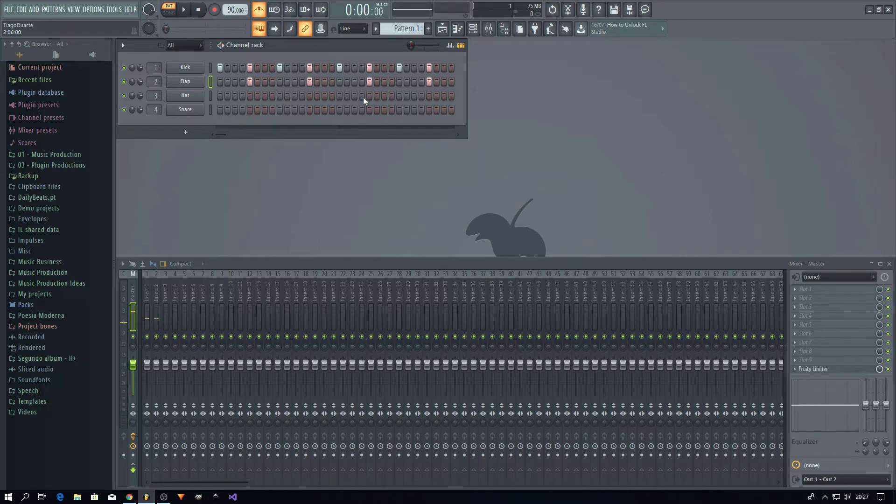
# Open the Playlist with grid snapping on Bar and try out a Pattern 1 clip on Track 1, removing it again
pyautogui.click(442, 29)
pyautogui.click(132, 45)
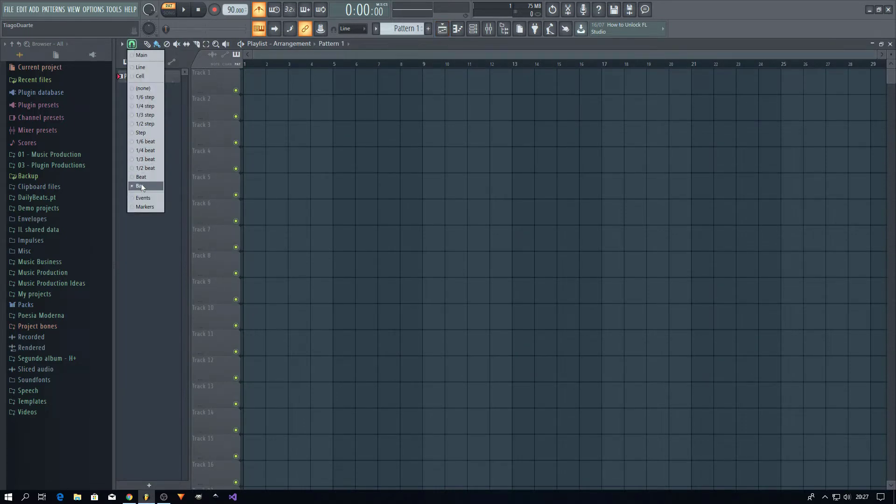
pyautogui.click(143, 133)
pyautogui.scroll(5, 242, 127)
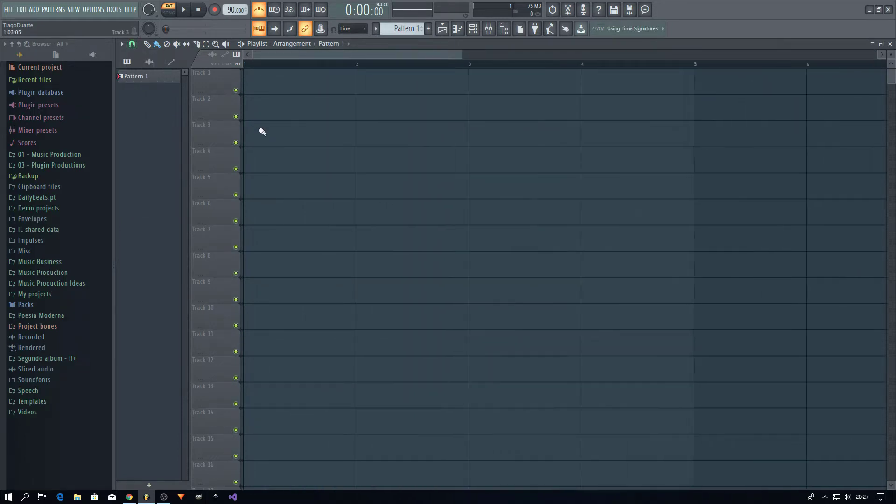
pyautogui.click(267, 85)
pyautogui.rightClick(336, 89)
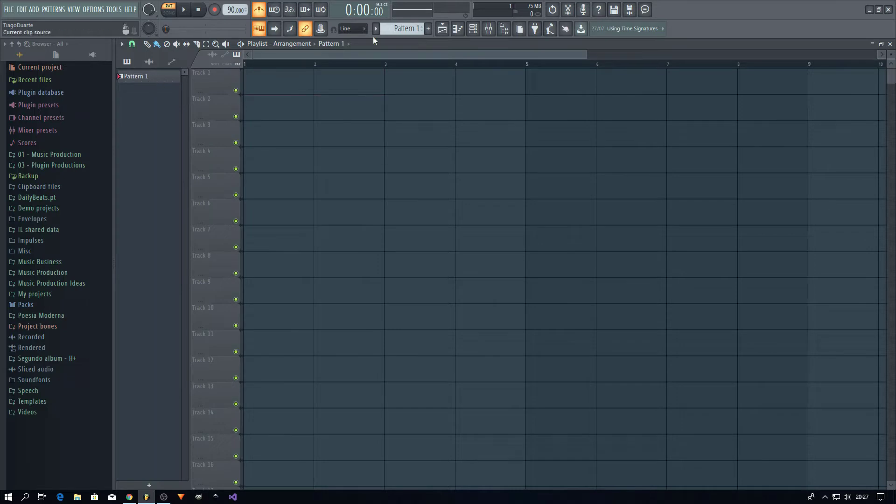
# Switch to Pattern 2 and try out a one-bar clip of it on Track 2 with Bar snapping, removing it again
pyautogui.scroll(-1, 399, 29)
pyautogui.click(268, 110)
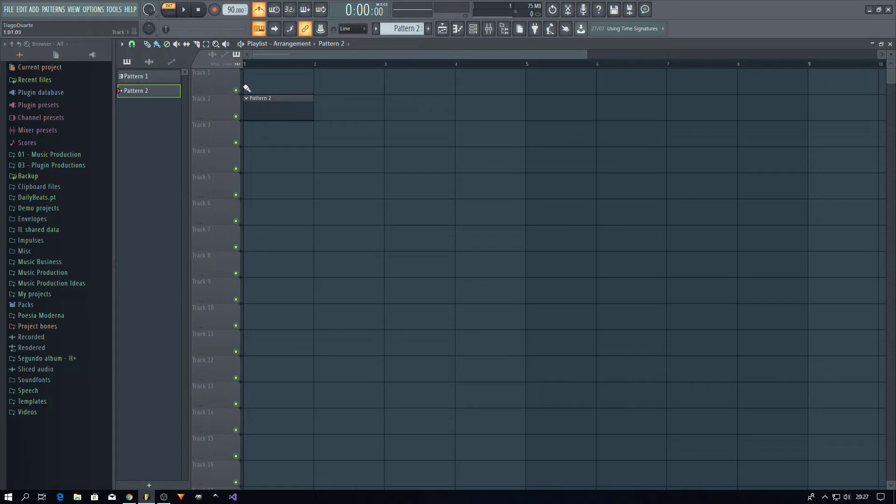
pyautogui.click(132, 44)
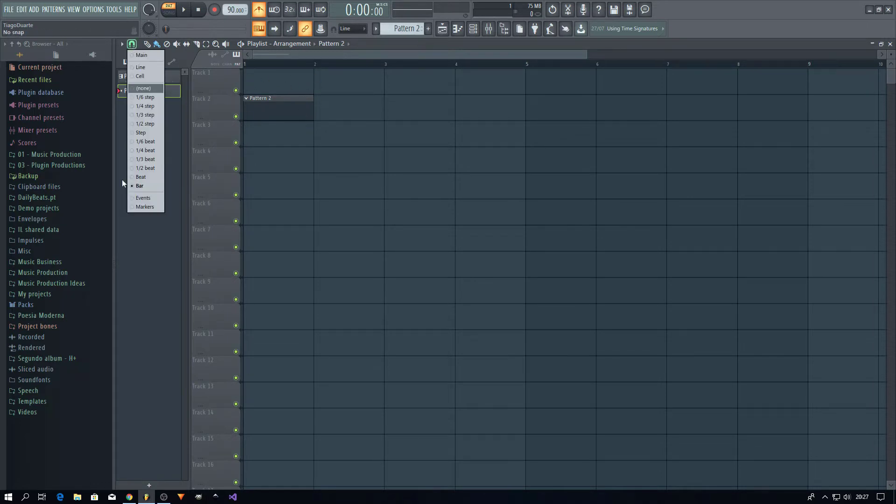
pyautogui.click(142, 186)
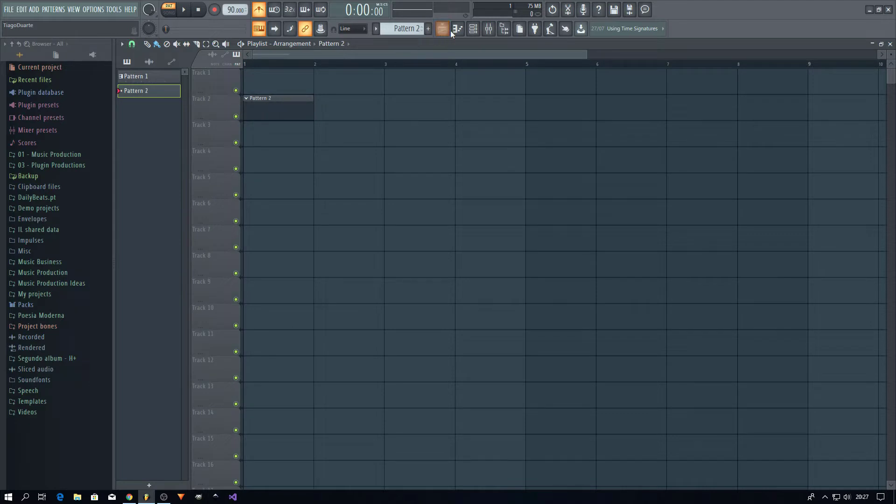
pyautogui.rightClick(297, 114)
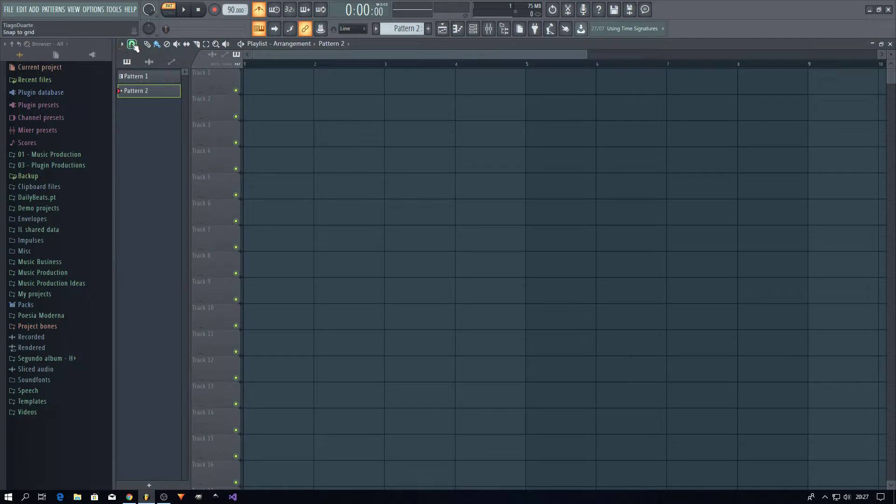
# Set grid snapping to Beat and fill the first bar of Track 3 with four one-beat Pattern 2 clips
pyautogui.click(131, 44)
pyautogui.click(146, 176)
pyautogui.click(249, 128)
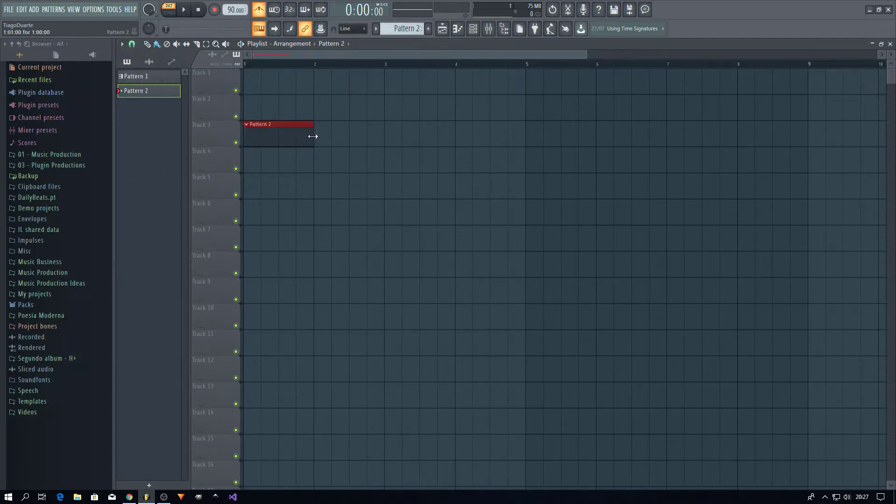
pyautogui.moveTo(312, 134); pyautogui.dragTo(262, 134)
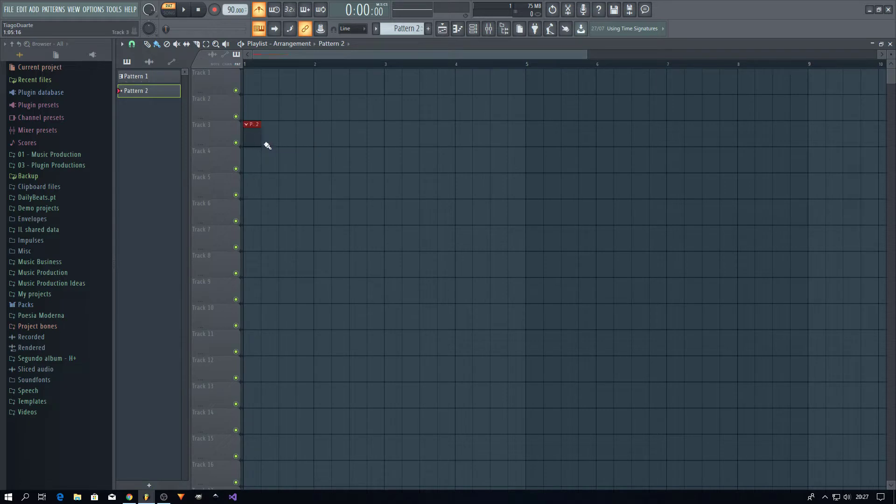
pyautogui.click(266, 142)
pyautogui.moveTo(330, 136)
pyautogui.mouseDown()
pyautogui.moveTo(276, 133)
pyautogui.moveTo(304, 155)
pyautogui.mouseUp()
pyautogui.rightClick(274, 134)
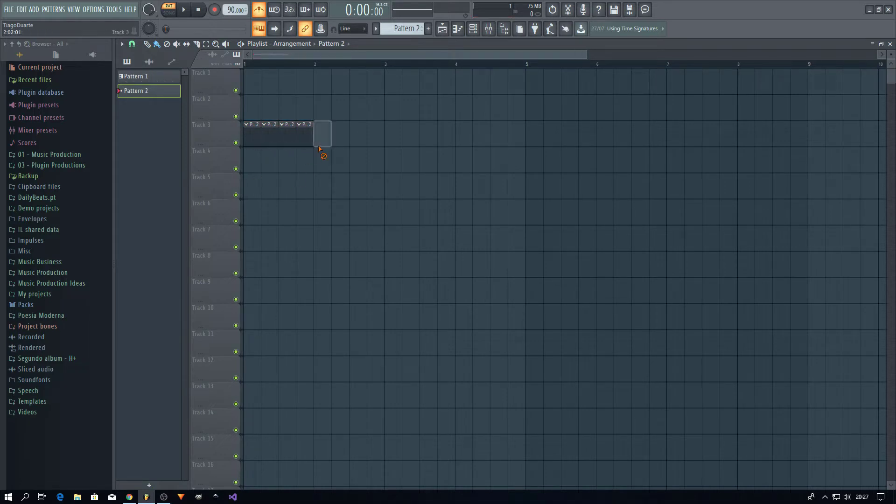
# Set snapping to Step, place a one-bar Pattern 2 clip on Track 2 and fill Track 4's first bar with sixteen one-step clips
pyautogui.click(131, 43)
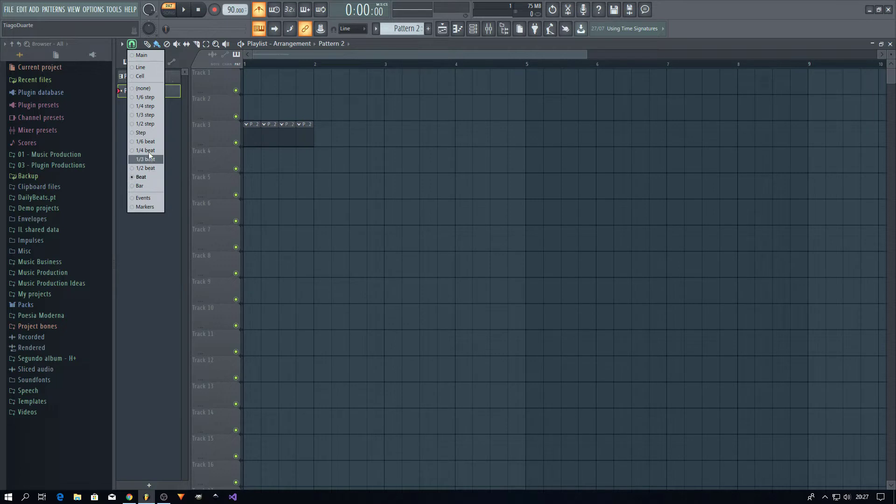
pyautogui.click(147, 132)
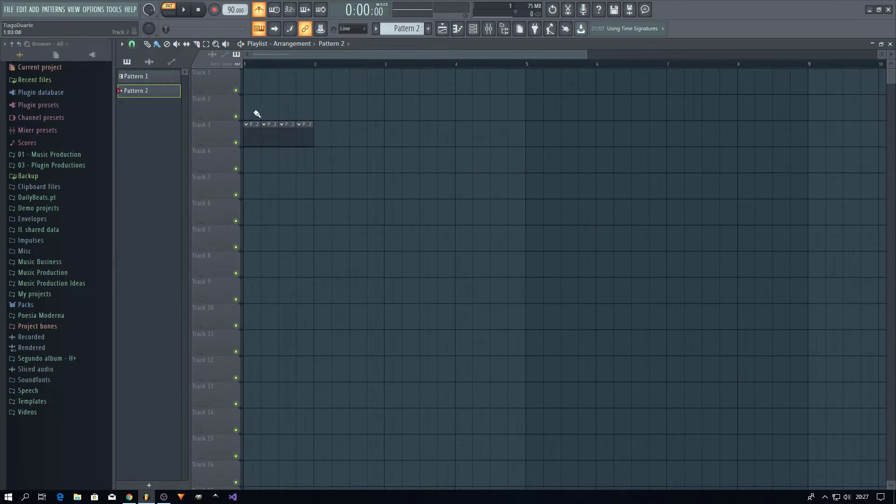
pyautogui.scroll(3, 255, 116)
pyautogui.scroll(2, 262, 112)
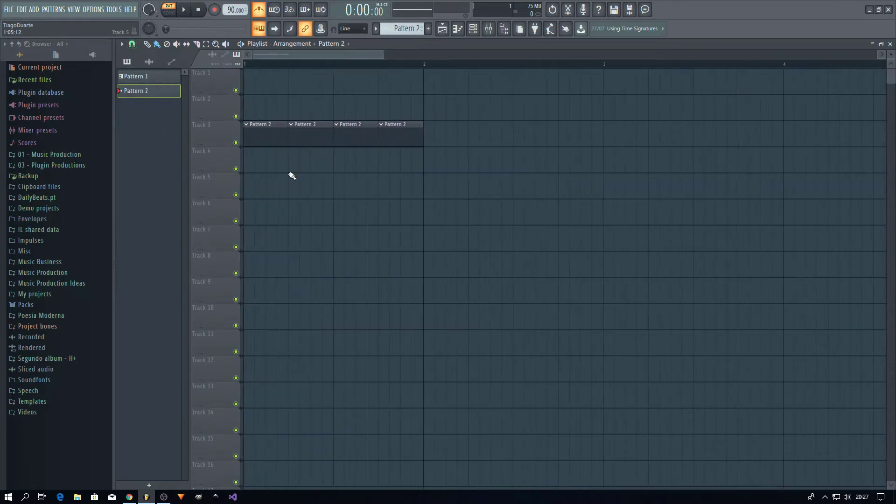
pyautogui.click(252, 165)
pyautogui.click(278, 108)
pyautogui.moveTo(278, 107); pyautogui.dragTo(422, 120)
pyautogui.moveTo(286, 166)
pyautogui.mouseDown()
pyautogui.moveTo(255, 168)
pyautogui.moveTo(386, 176)
pyautogui.moveTo(424, 190)
pyautogui.moveTo(428, 170)
pyautogui.mouseUp()
# Rename Track 2 as "Beat"
pyautogui.moveTo(436, 114); pyautogui.dragTo(206, 96)
pyautogui.doubleClick(207, 97)
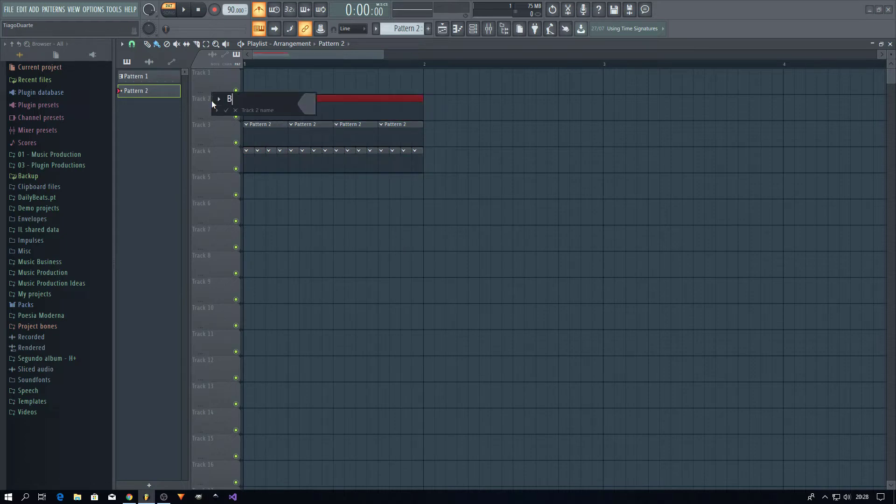
pyautogui.write('Beat')
pyautogui.press('Return')
# Rename Track 3 as "Beat" and the track above it as "Bar"
pyautogui.doubleClick(211, 135)
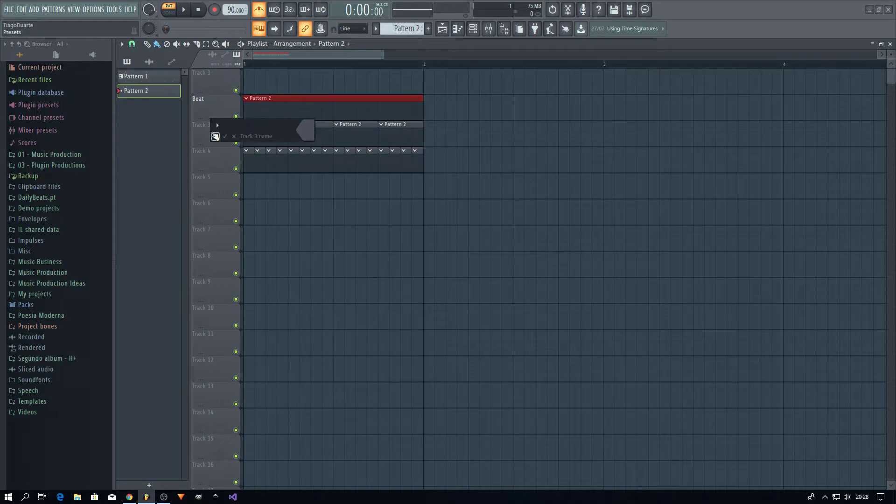
pyautogui.write('Beat')
pyautogui.press('Return')
pyautogui.doubleClick(216, 101)
pyautogui.write('Bar')
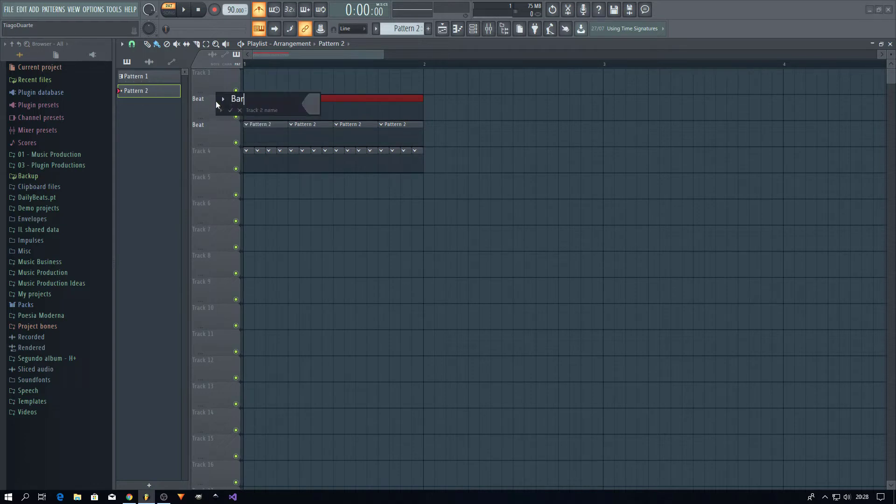
pyautogui.press('Return')
# Rename Track 4 as "Step", leaving the grid snapping at Step
pyautogui.click(132, 44)
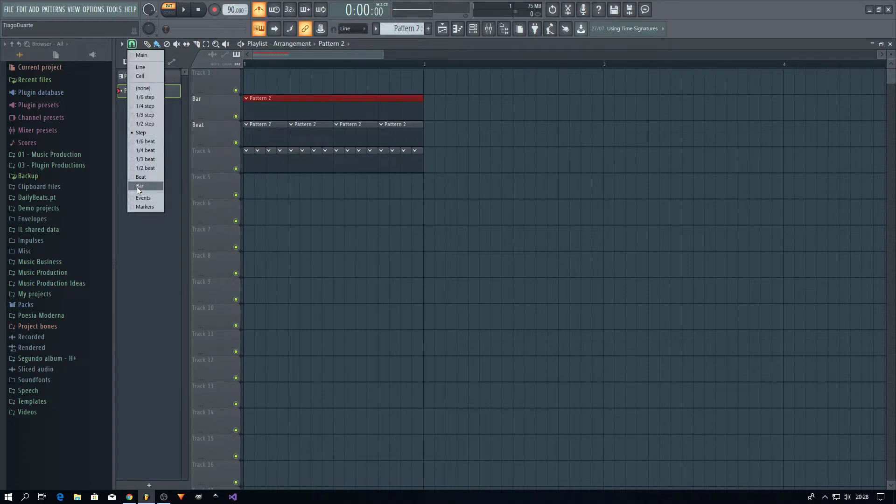
pyautogui.click(365, 228)
pyautogui.doubleClick(219, 164)
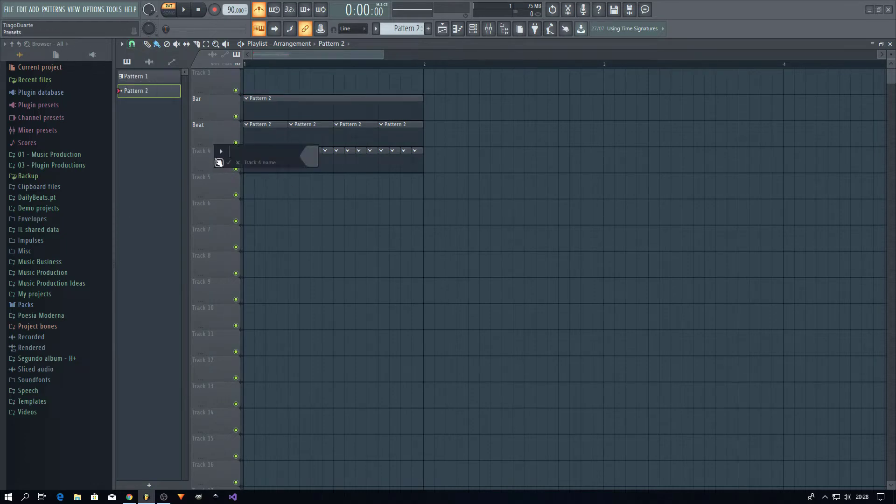
pyautogui.write('Step')
pyautogui.press('Return')
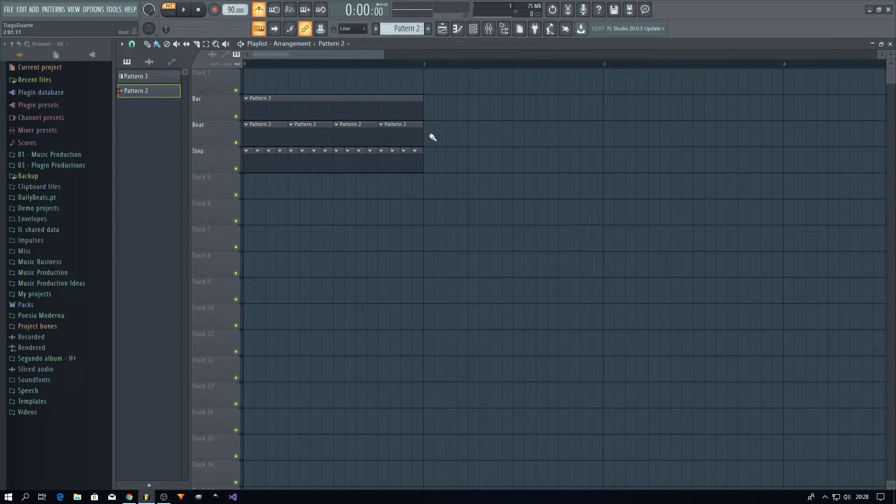
# Highlight the one-bar clip and the first one-beat clip to compare their lengths, clearing the selection again
pyautogui.moveTo(433, 123); pyautogui.dragTo(258, 143)
pyautogui.click(259, 111)
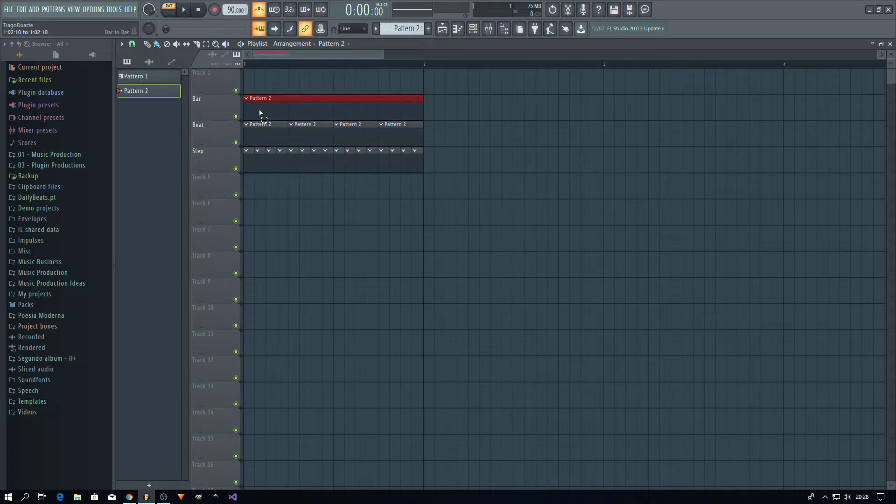
pyautogui.moveTo(252, 191); pyautogui.dragTo(286, 169)
pyautogui.click(270, 136)
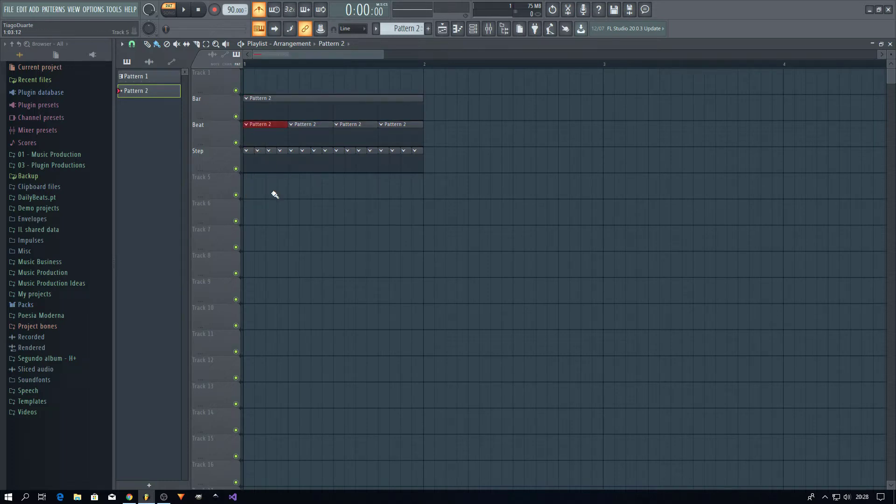
pyautogui.keyDown('ctrl'); pyautogui.click(419, 252); pyautogui.keyUp('ctrl')
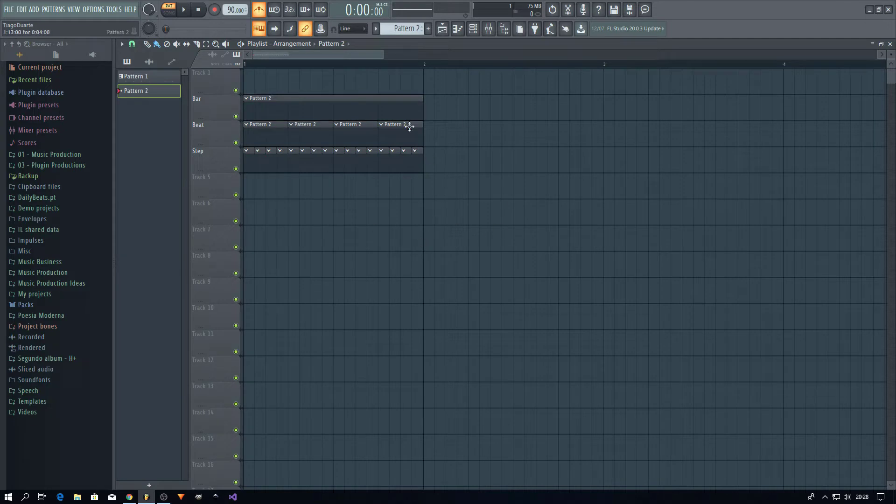
# Close the Playlist, switch to Pattern 1 and play its kick and clap steps in the Channel rack, stopping playback again
pyautogui.click(890, 43)
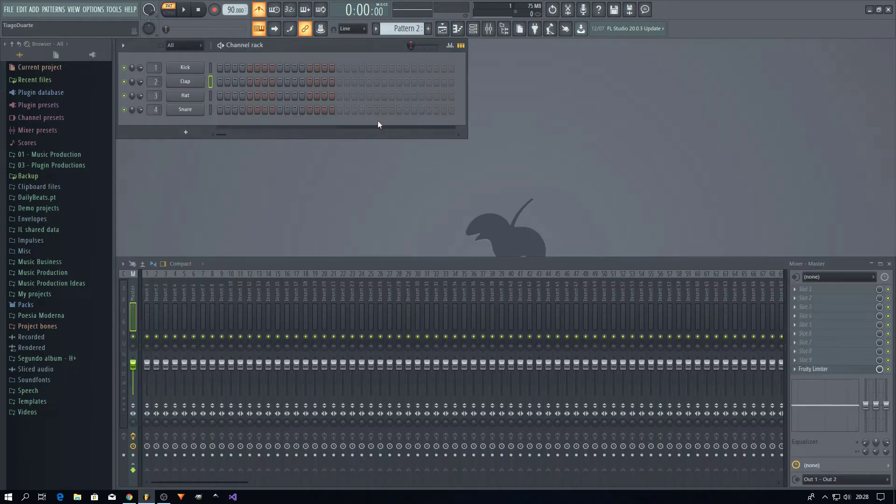
pyautogui.scroll(1, 399, 31)
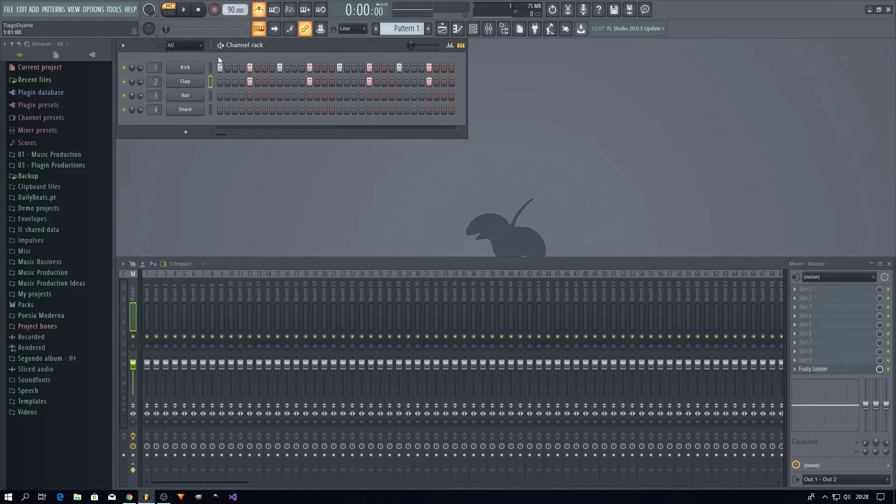
pyautogui.press('space')
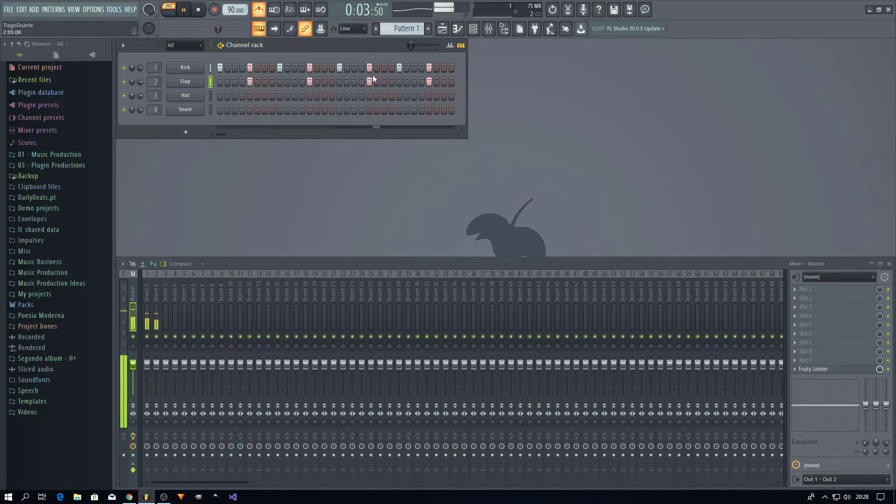
pyautogui.press('space')
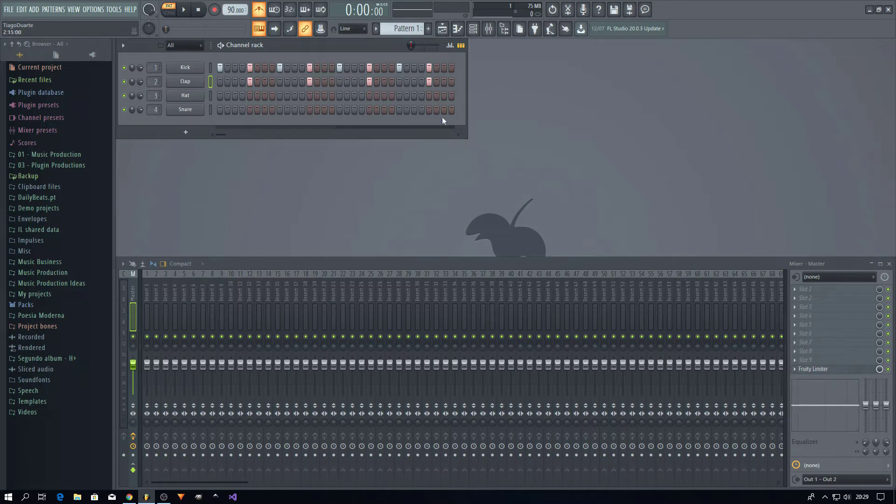
# Widen the Channel rack and extend Pattern 1 to four bars with kicks on every beat and claps on every second beat
pyautogui.moveTo(467, 104); pyautogui.dragTo(706, 105)
pyautogui.click(460, 67)
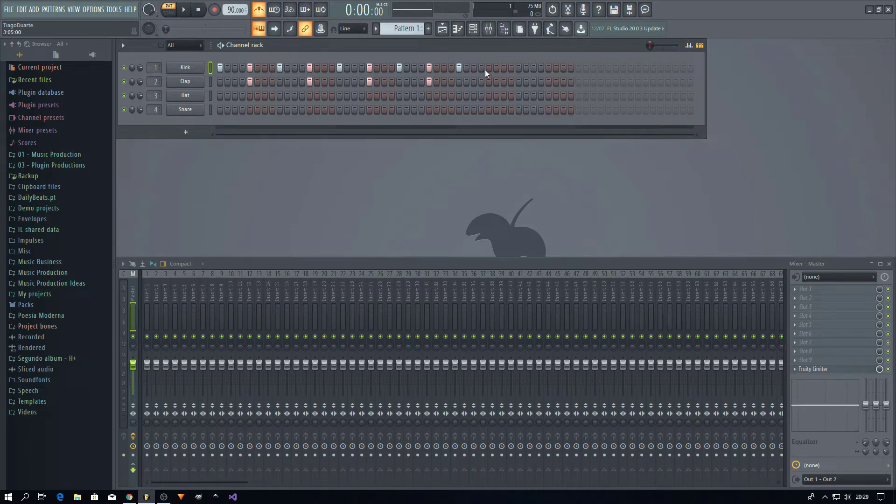
pyautogui.click(549, 68)
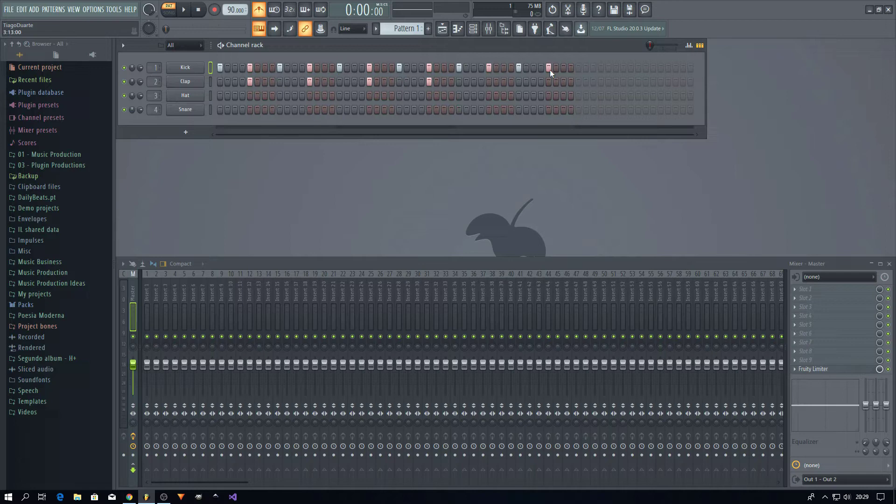
pyautogui.click(578, 68)
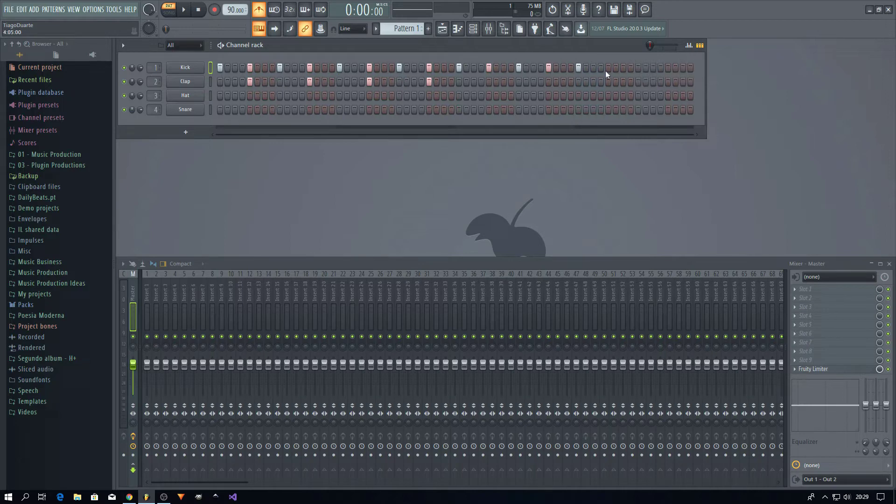
pyautogui.click(667, 81)
pyautogui.click(490, 81)
# Play back the four-bar Pattern 1 and stop it
pyautogui.press('space')
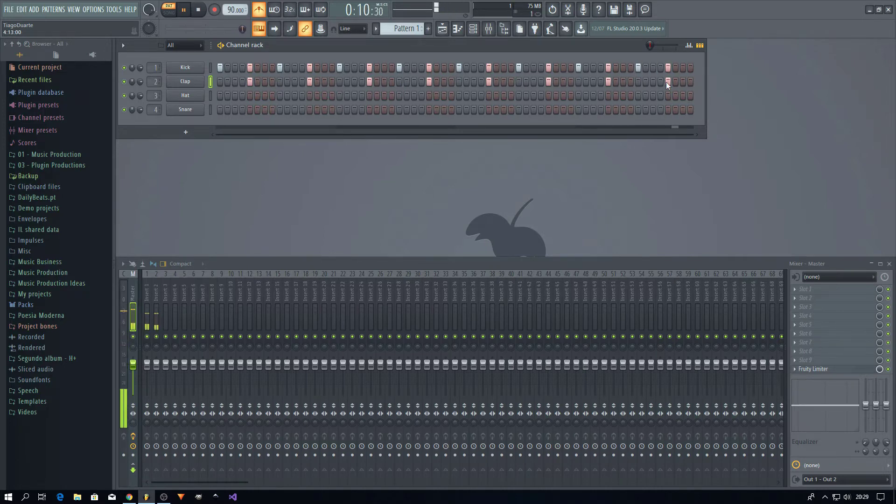
pyautogui.press('space')
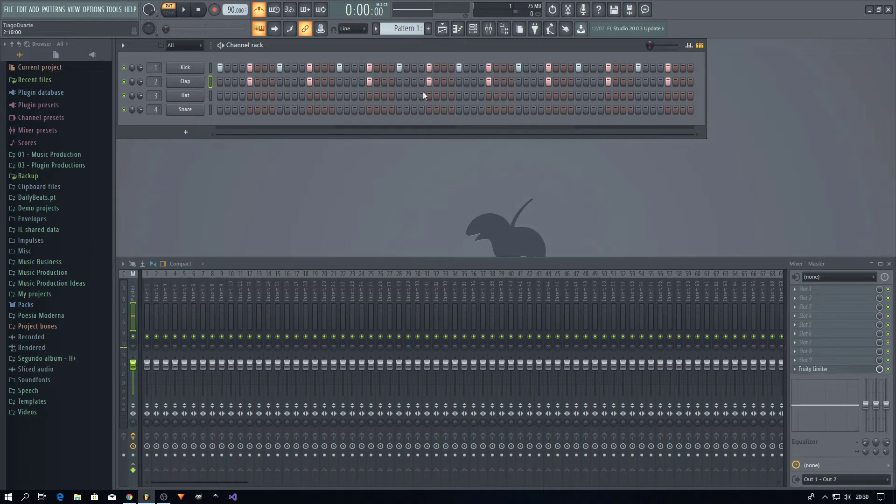
pyautogui.press('space')
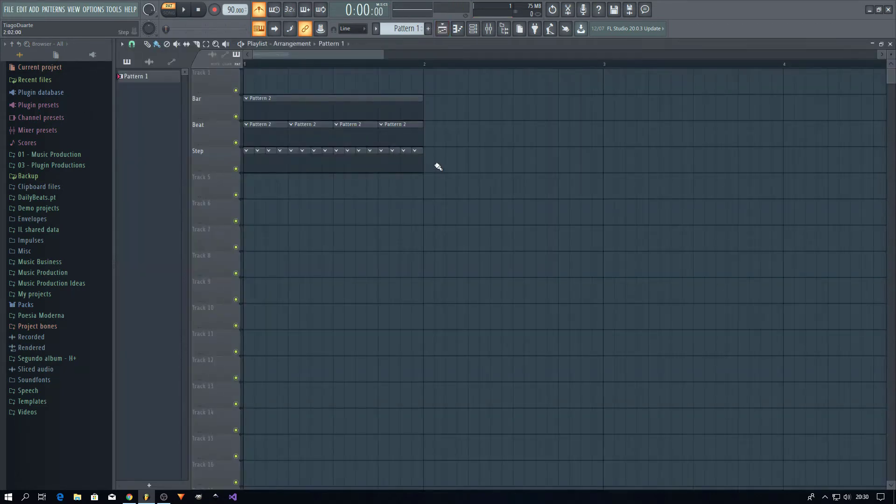
# Highlight the Step track's clips and the one-bar clip in the Playlist to compare them, clear the selection and close the Playlist
pyautogui.keyDown('ctrl'); pyautogui.moveTo(437, 167); pyautogui.dragTo(222, 172); pyautogui.keyUp('ctrl')
pyautogui.keyDown('ctrl'); pyautogui.click(314, 290); pyautogui.keyUp('ctrl')
pyautogui.keyDown('ctrl'); pyautogui.click(319, 116); pyautogui.keyUp('ctrl')
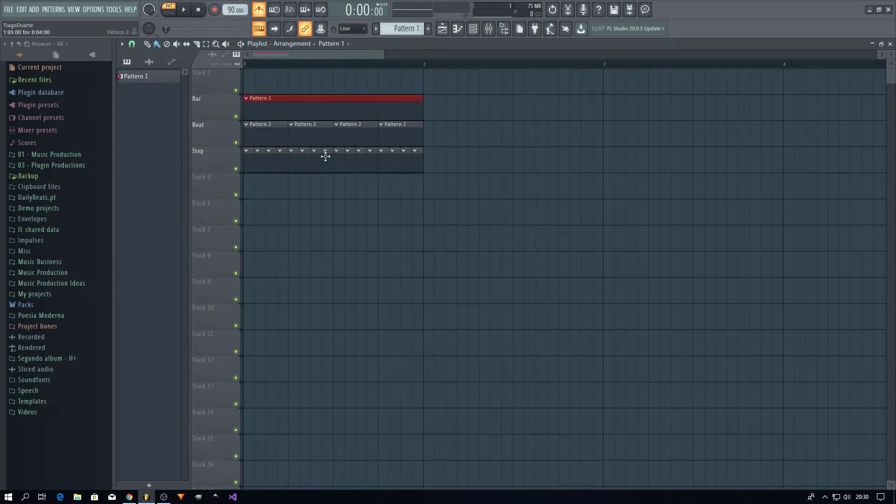
pyautogui.keyDown('ctrl'); pyautogui.click(374, 258); pyautogui.keyUp('ctrl')
pyautogui.click(889, 43)
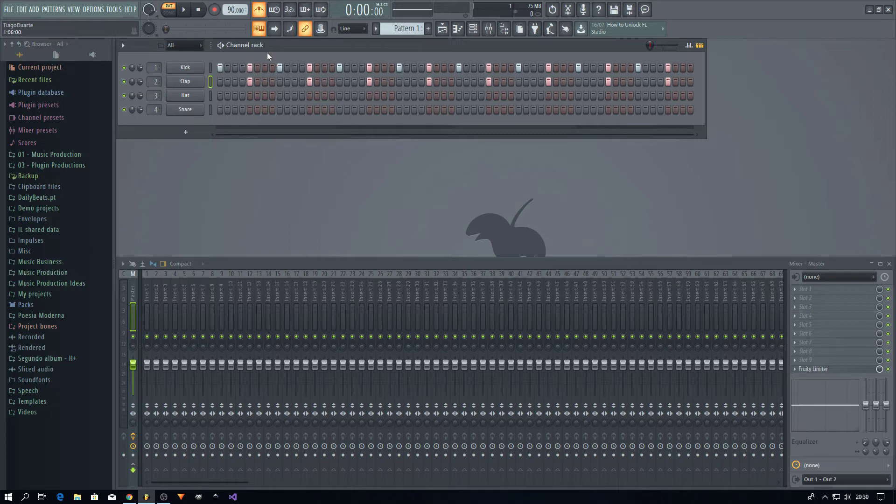
# Reopen the Playlist and highlight the Beat track's four clips and the Bar track's clip, clearing the selection again
pyautogui.click(442, 29)
pyautogui.click(213, 131)
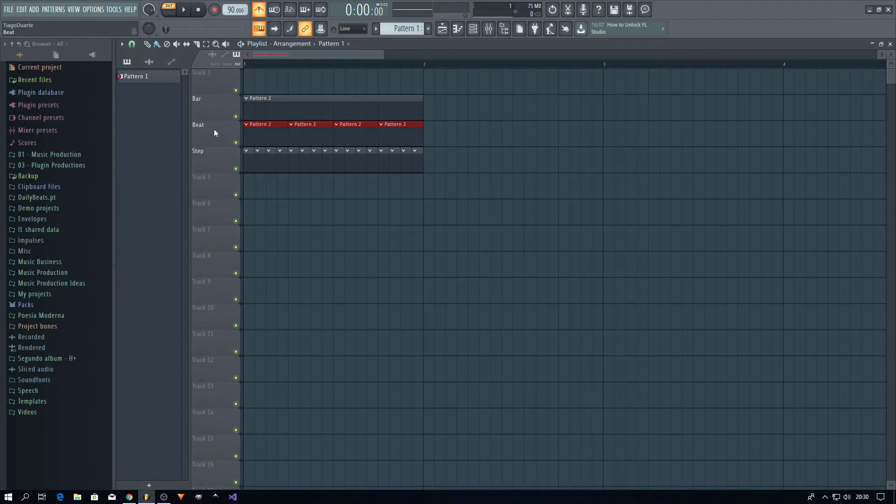
pyautogui.click(289, 106)
pyautogui.moveTo(296, 107); pyautogui.dragTo(225, 104)
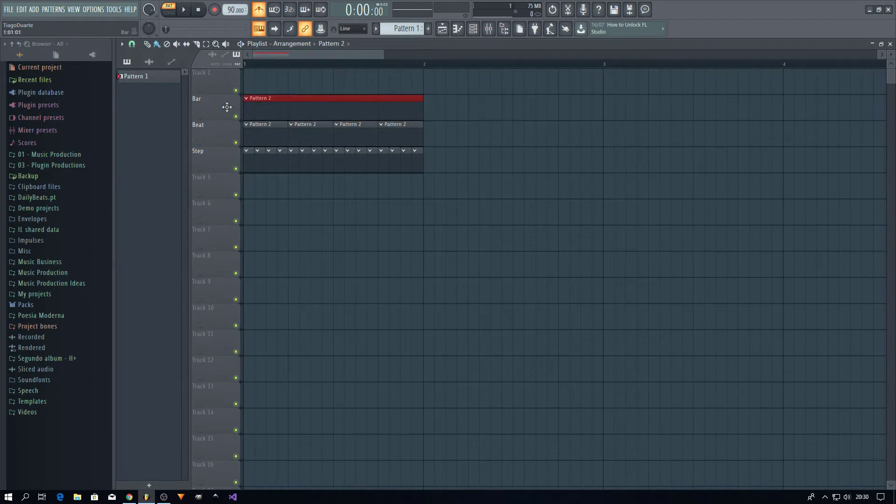
pyautogui.click(494, 156)
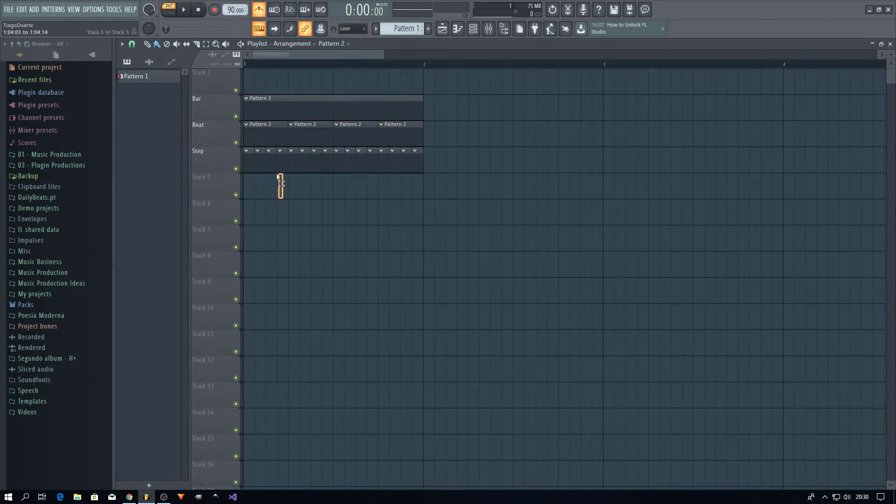
# Highlight the first four one-step clips and the first one-beat clip to compare them, clearing the selection again
pyautogui.moveTo(285, 198); pyautogui.dragTo(244, 148)
pyautogui.moveTo(286, 198); pyautogui.dragTo(245, 148)
pyautogui.click(263, 138)
pyautogui.click(262, 139)
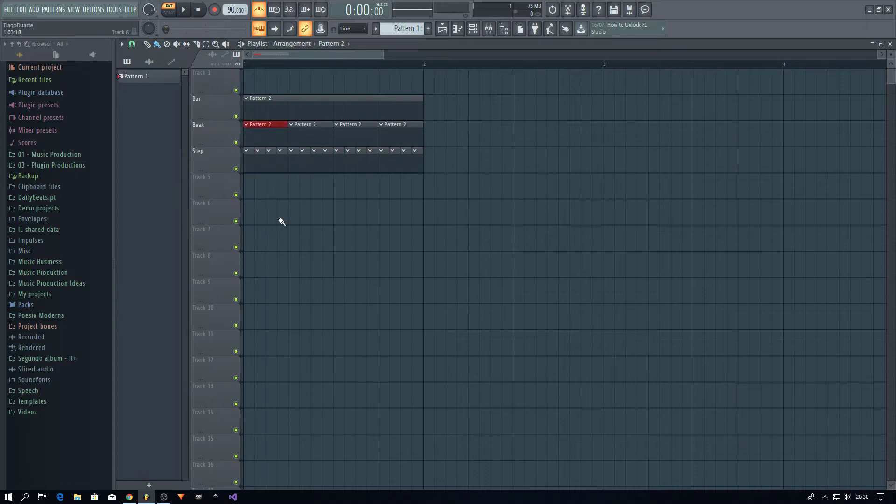
pyautogui.keyDown('ctrl'); pyautogui.click(300, 238); pyautogui.keyUp('ctrl')
# Examine the project's time settings and their mode options, keep "Set as time signature" and close the settings
pyautogui.click(99, 10)
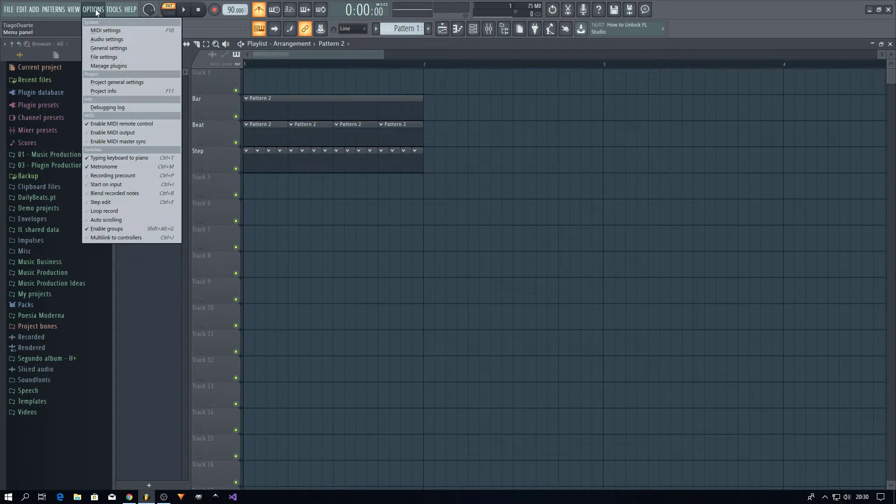
pyautogui.click(122, 81)
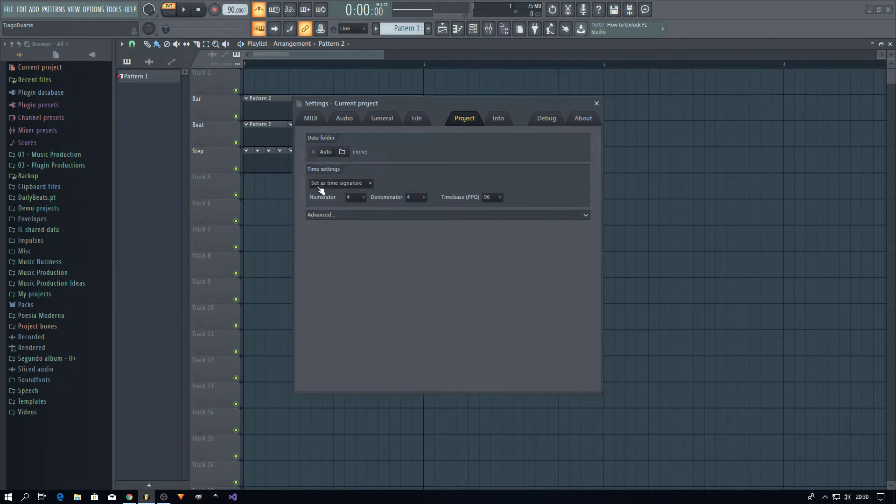
pyautogui.click(371, 183)
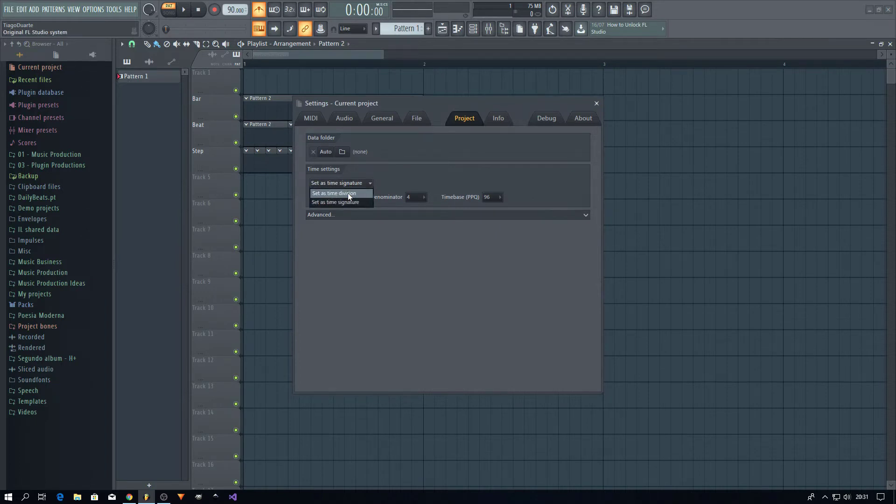
pyautogui.click(368, 203)
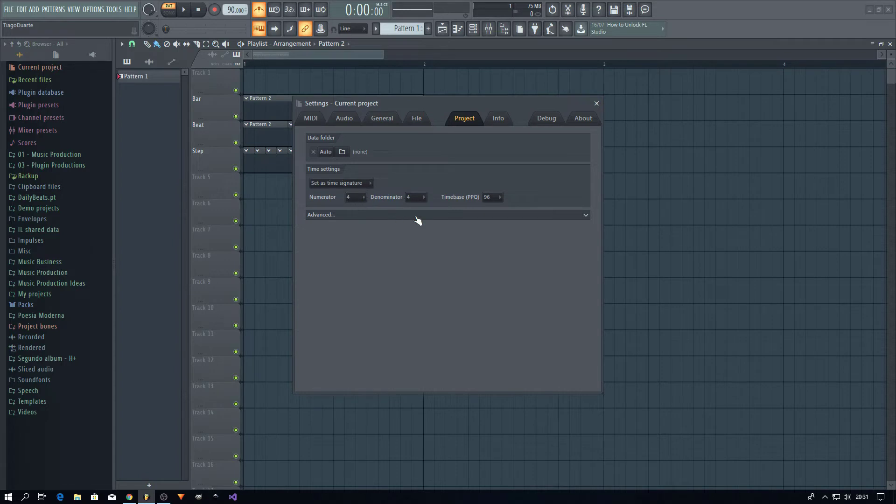
pyautogui.click(596, 103)
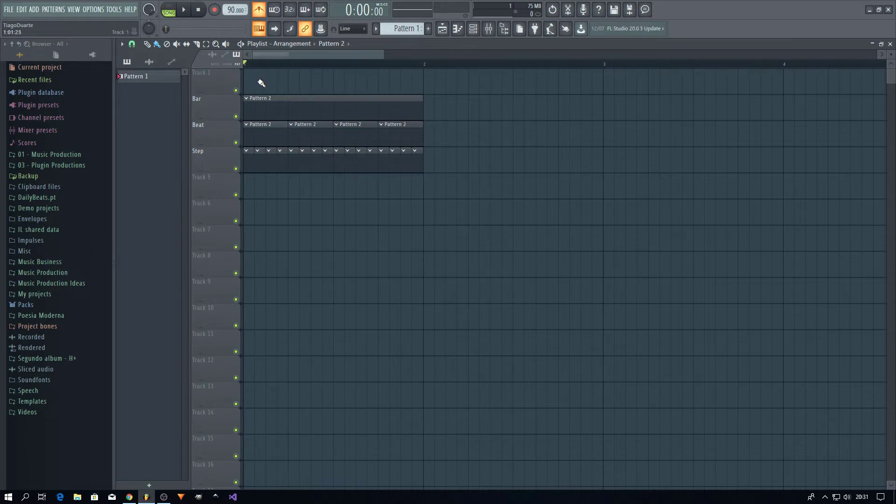
# Add a 4/4 time signature change to the Playlist timeline and move its marker to the middle of bar 2
pyautogui.moveTo(448, 96); pyautogui.dragTo(198, 188)
pyautogui.keyDown('ctrl'); pyautogui.click(289, 183); pyautogui.keyUp('ctrl')
pyautogui.click(122, 44)
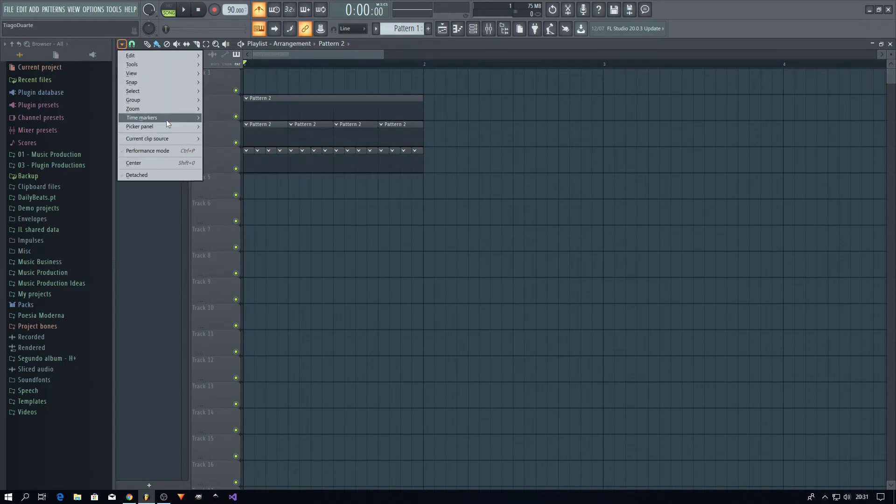
pyautogui.moveTo(167, 124)
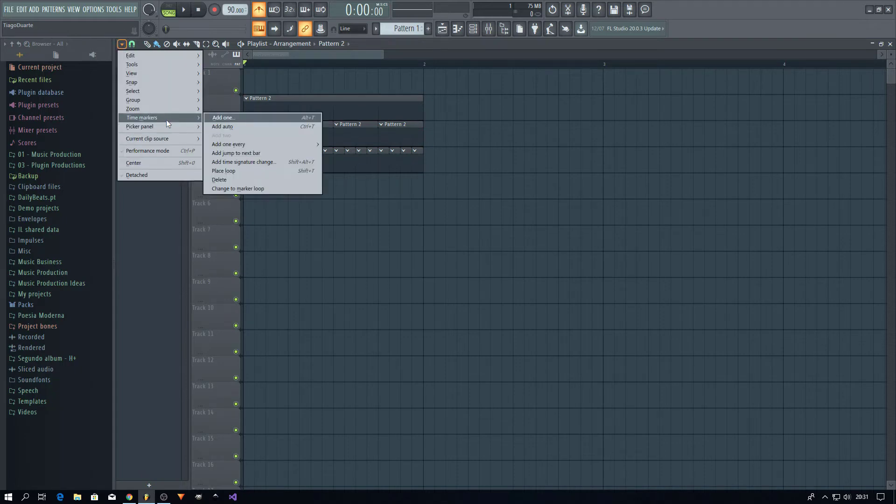
pyautogui.click(268, 164)
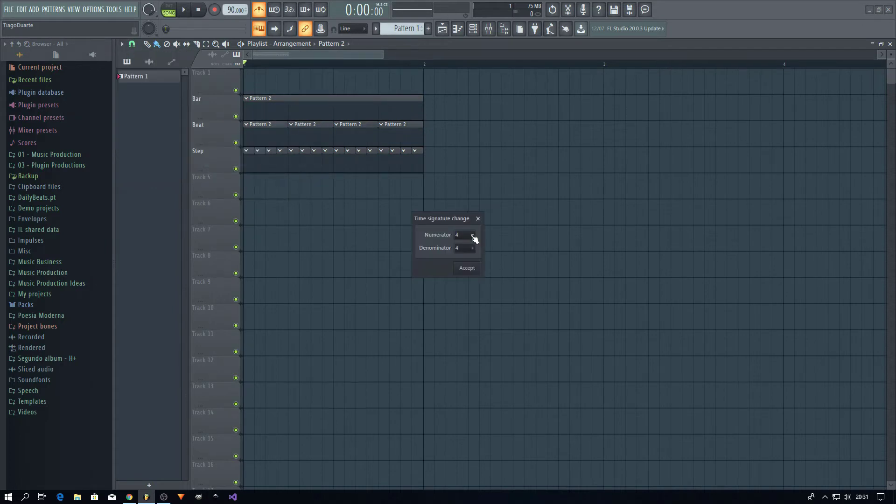
pyautogui.click(472, 269)
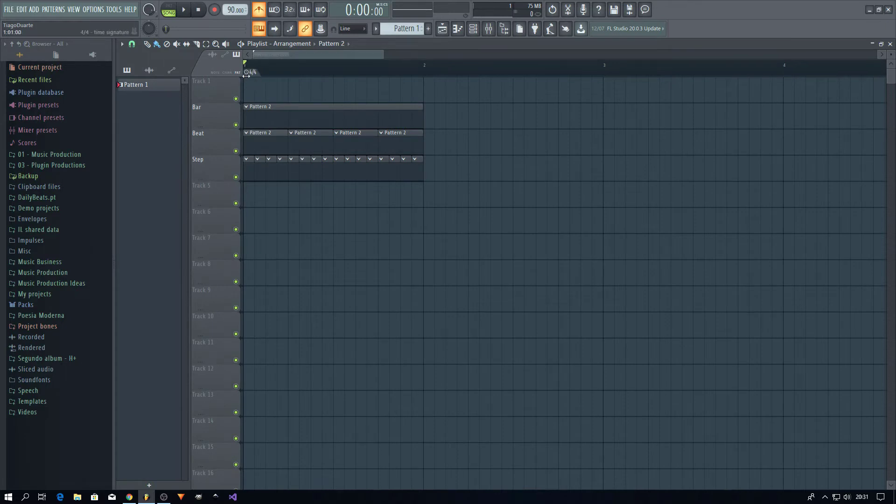
pyautogui.moveTo(247, 73)
pyautogui.mouseDown()
pyautogui.moveTo(616, 77)
pyautogui.moveTo(629, 80)
pyautogui.moveTo(418, 77)
pyautogui.moveTo(637, 93)
pyautogui.moveTo(515, 81)
pyautogui.mouseUp()
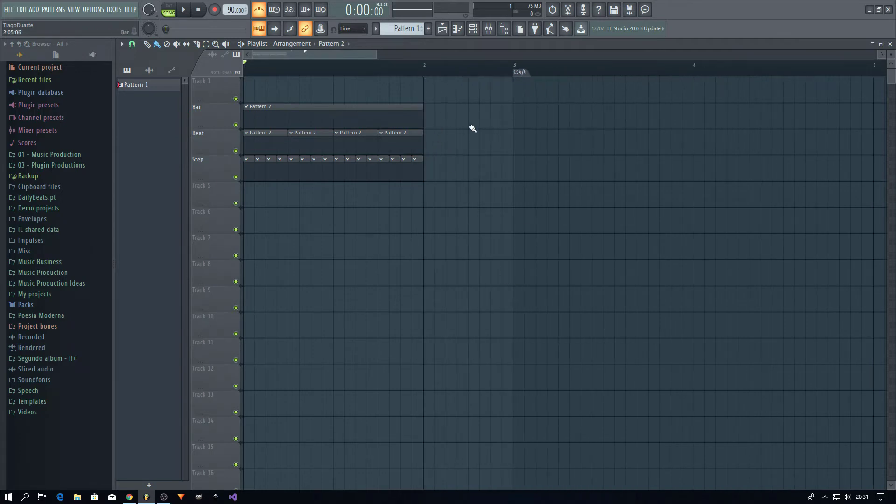
# Try a Pattern 2 clip on the Bar track in bar 2, shortened to end at the 4/4 marker, and remove it again
pyautogui.click(534, 129)
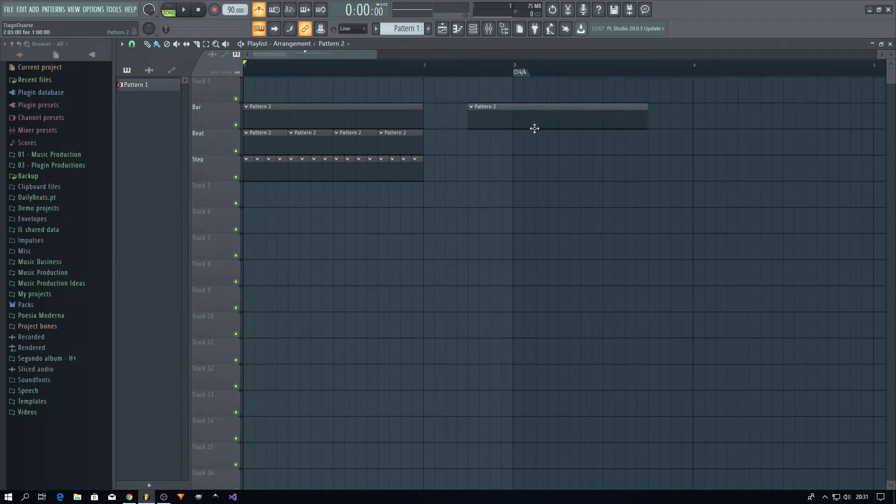
pyautogui.moveTo(534, 128); pyautogui.dragTo(489, 132)
pyautogui.moveTo(604, 122); pyautogui.dragTo(509, 121)
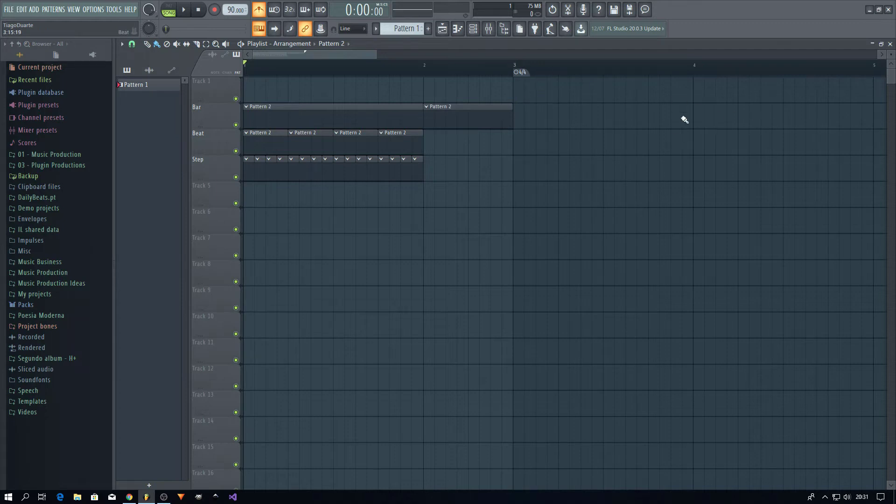
pyautogui.rightClick(480, 118)
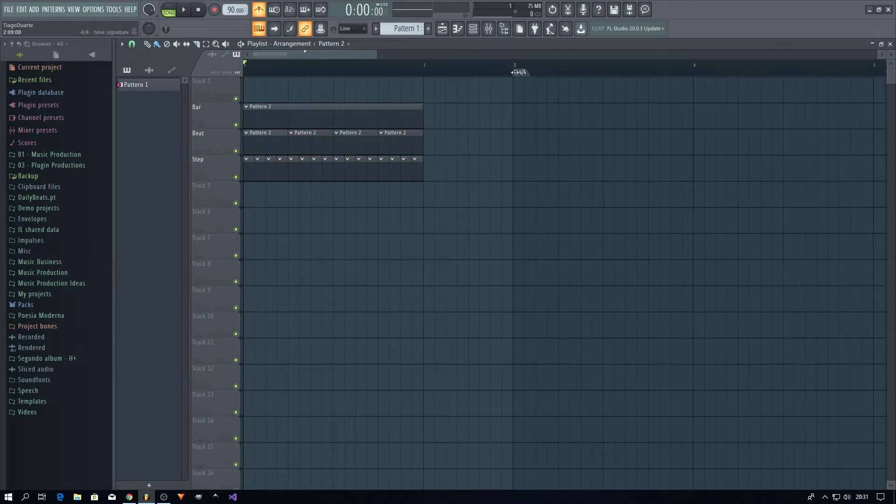
# Move the 4/4 marker to the start of bar 1 and place a one-bar Pattern 2 clip in bar 2 of the Bar track
pyautogui.moveTo(515, 72); pyautogui.dragTo(246, 72)
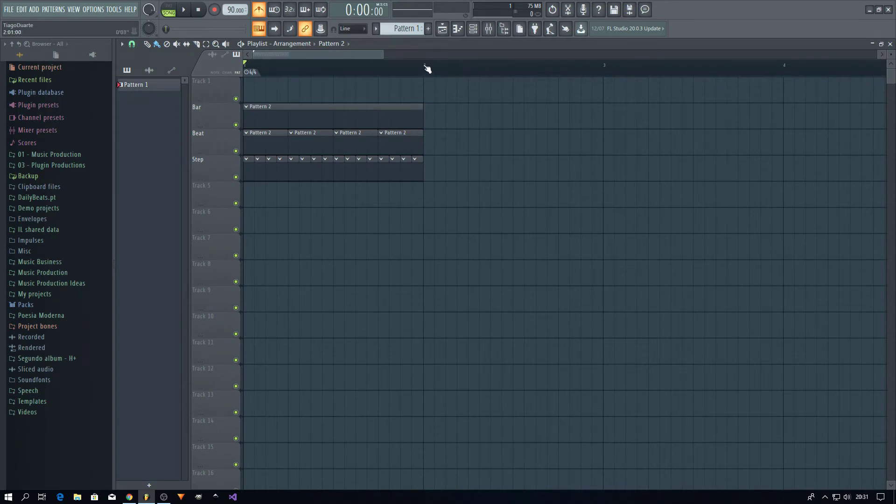
pyautogui.moveTo(513, 119)
pyautogui.mouseDown()
pyautogui.moveTo(500, 119)
pyautogui.moveTo(512, 121)
pyautogui.mouseUp()
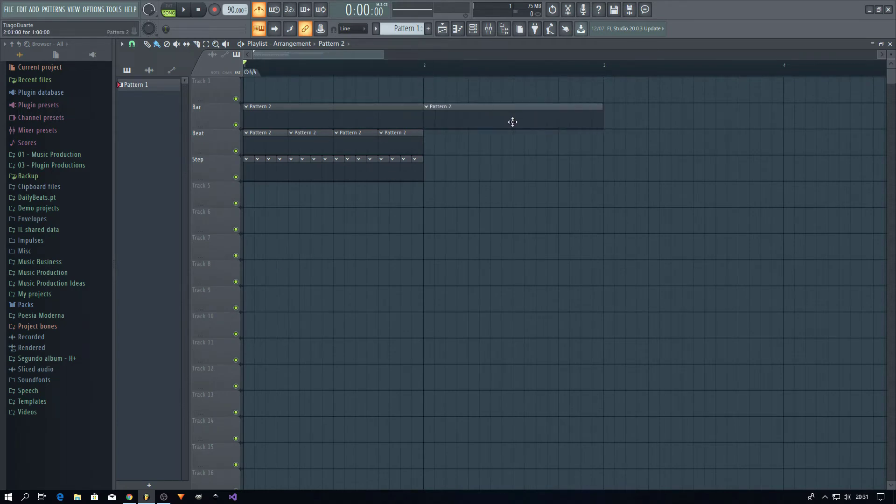
# Add a 3/4 time signature change at the start of bar 2 and clear the timeline selection
pyautogui.moveTo(602, 67); pyautogui.dragTo(426, 73)
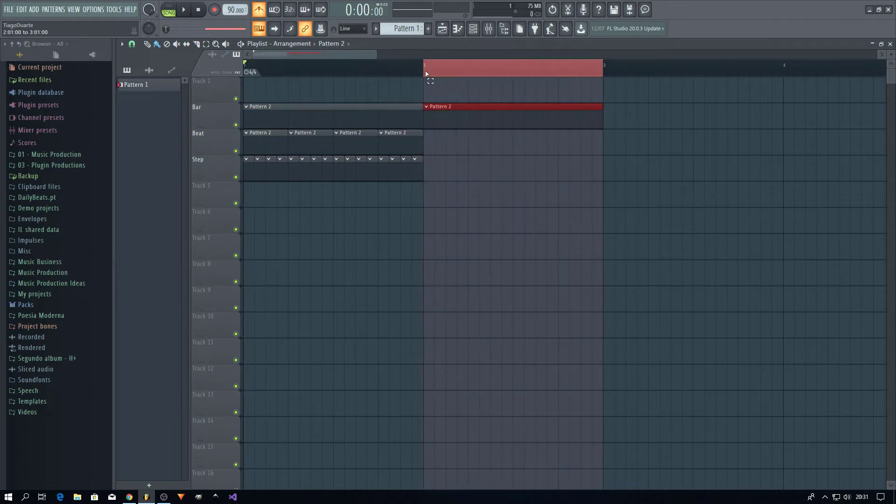
pyautogui.click(428, 65)
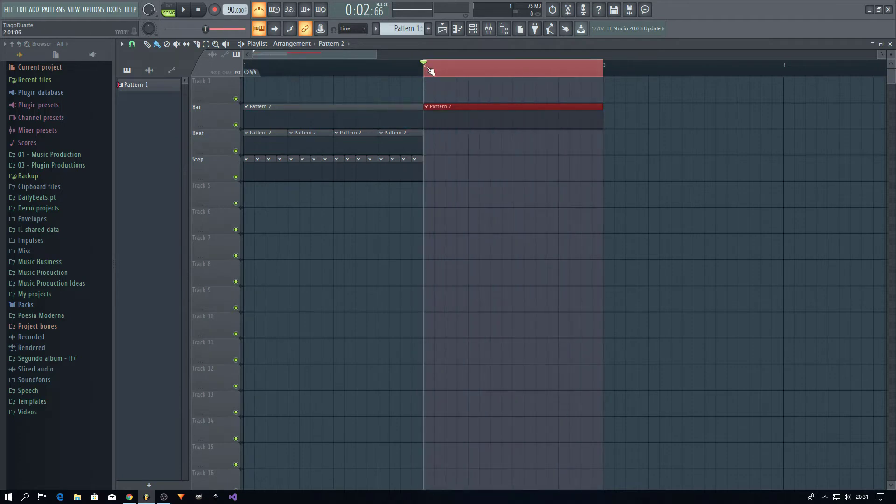
pyautogui.click(121, 44)
pyautogui.moveTo(140, 130)
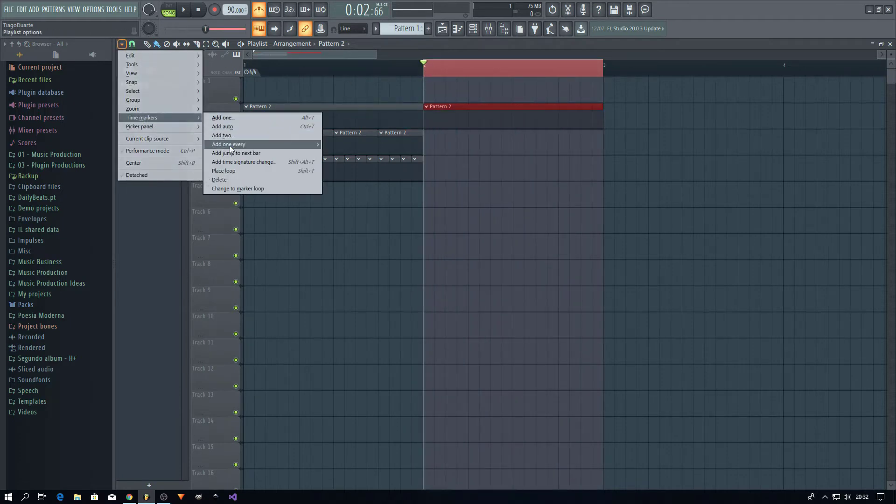
pyautogui.click(256, 164)
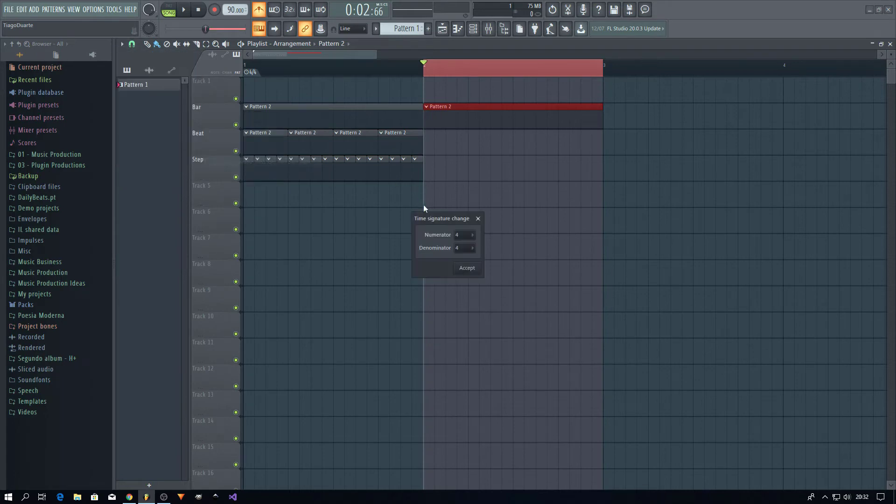
pyautogui.click(470, 238)
pyautogui.click(466, 264)
pyautogui.click(472, 270)
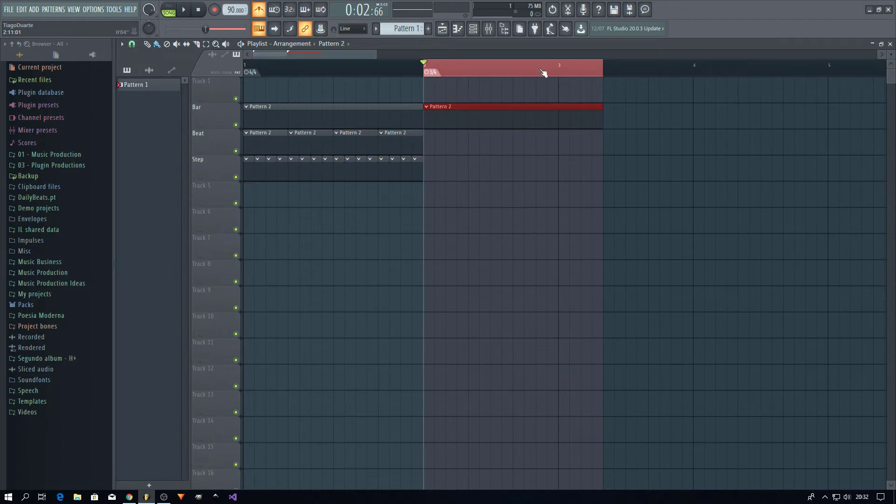
pyautogui.keyDown('ctrl'); pyautogui.click(555, 192); pyautogui.keyUp('ctrl')
pyautogui.keyDown('ctrl'); pyautogui.click(552, 71); pyautogui.keyUp('ctrl')
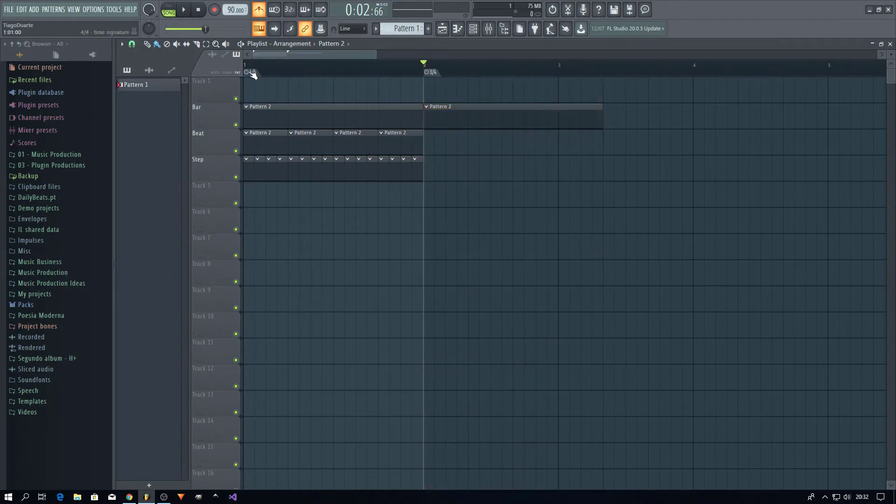
# Highlight bar 1's clips, return the playhead to the start and select bar 1 on the timeline to show the 4/4 bar
pyautogui.moveTo(248, 213); pyautogui.dragTo(418, 118)
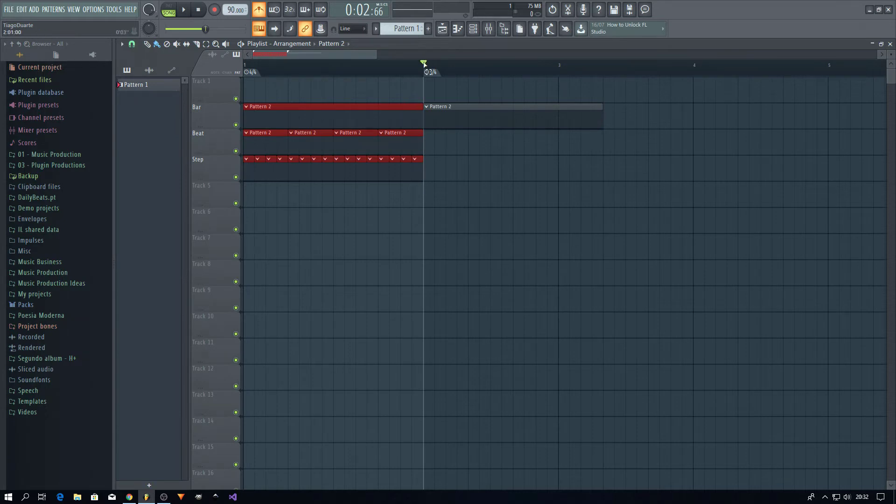
pyautogui.moveTo(424, 63); pyautogui.dragTo(172, 87)
pyautogui.keyDown('ctrl'); pyautogui.click(326, 300); pyautogui.keyUp('ctrl')
pyautogui.moveTo(255, 195); pyautogui.dragTo(418, 68)
pyautogui.click(346, 72)
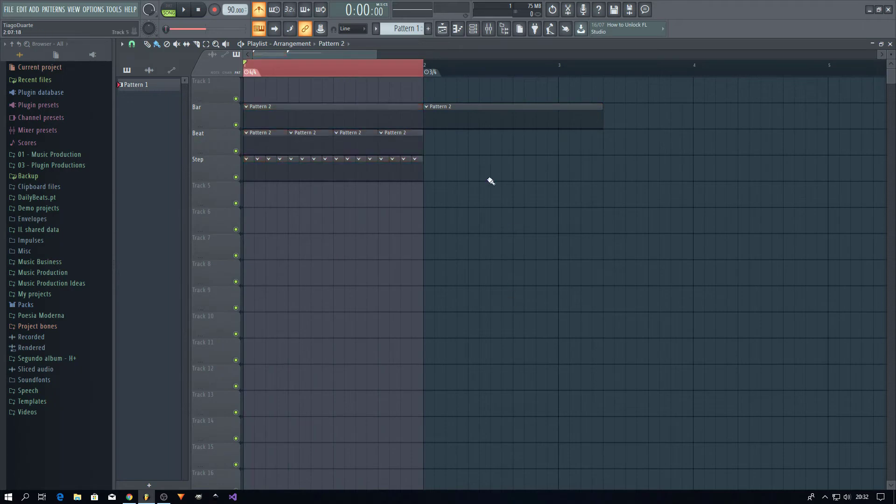
# Replace the Bar track's second clip with copies of all bar 1 clips from the Bar, Beat and Step tracks, starting at bar 2
pyautogui.rightClick(458, 121)
pyautogui.moveTo(461, 103); pyautogui.dragTo(241, 183)
pyautogui.moveTo(268, 114); pyautogui.dragTo(453, 120)
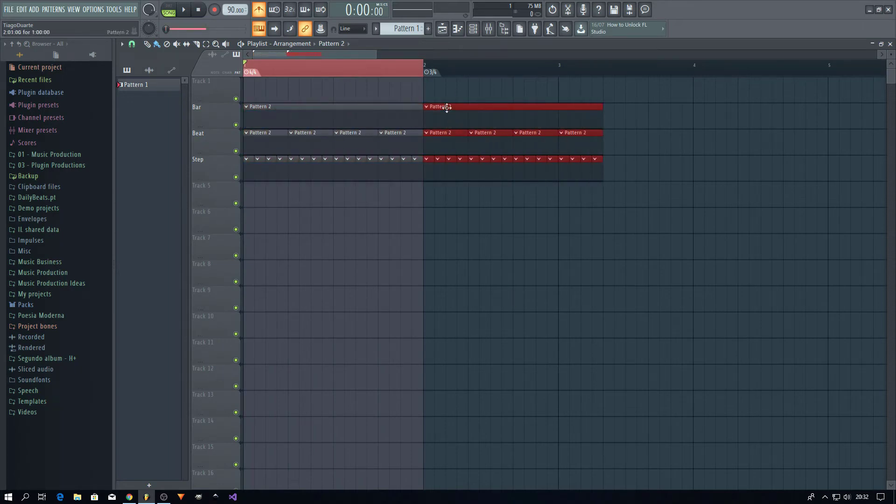
pyautogui.click(421, 75)
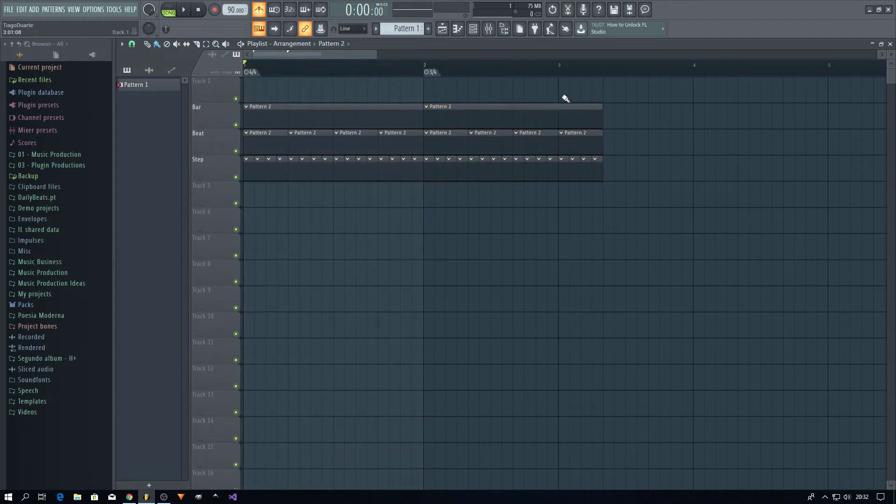
# Fit bar 2's clips to 3/4 by shortening the Bar clip to bar 3 and deleting the Beat and Step clips beyond it
pyautogui.moveTo(563, 91); pyautogui.dragTo(655, 241)
pyautogui.click(524, 122)
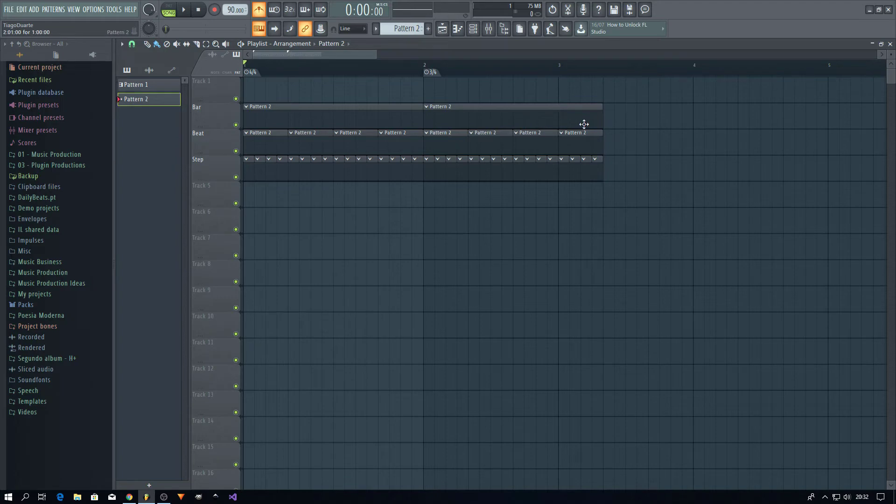
pyautogui.moveTo(600, 125); pyautogui.dragTo(557, 125)
pyautogui.click(589, 121)
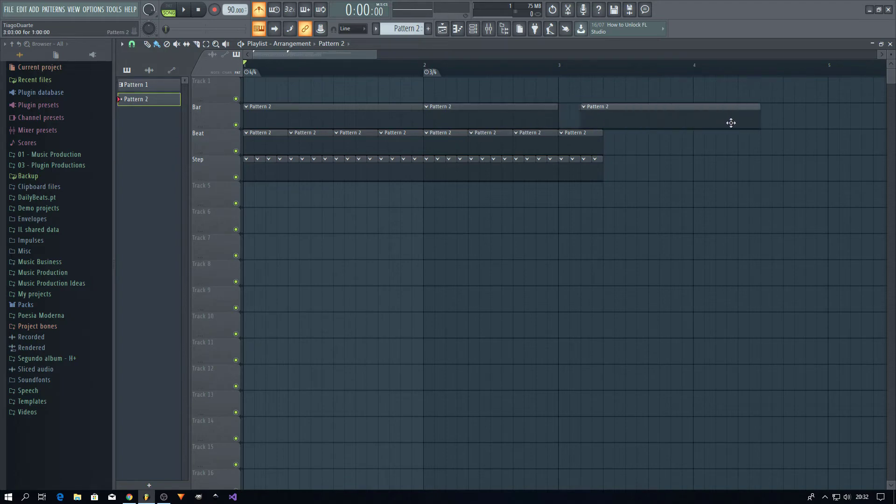
pyautogui.rightClick(727, 122)
pyautogui.rightClick(593, 146)
pyautogui.rightClick(564, 172)
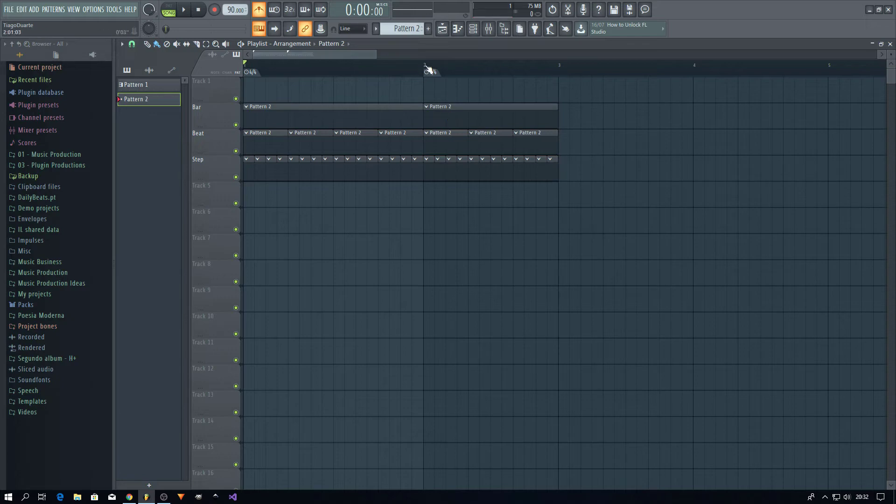
# Select bar 2 on the timeline, play it briefly with the Playlist closed, stop playback and reopen the Playlist
pyautogui.moveTo(426, 68); pyautogui.dragTo(566, 79)
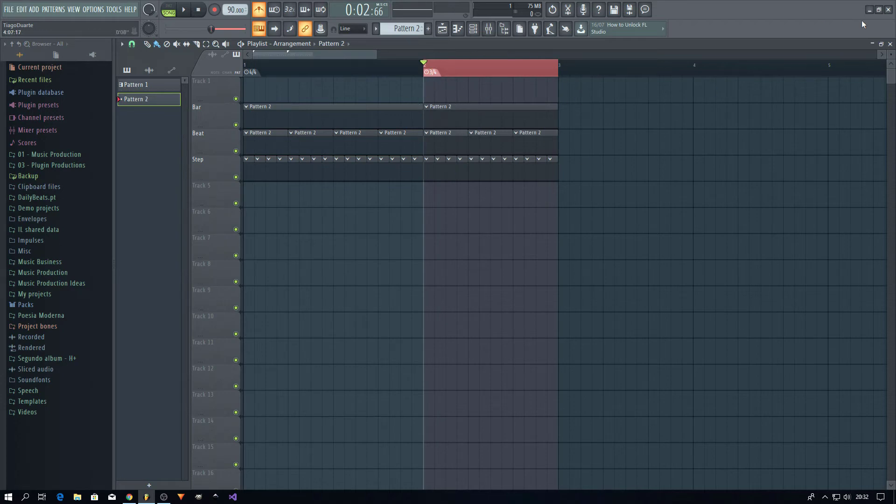
pyautogui.click(891, 44)
pyautogui.press('space')
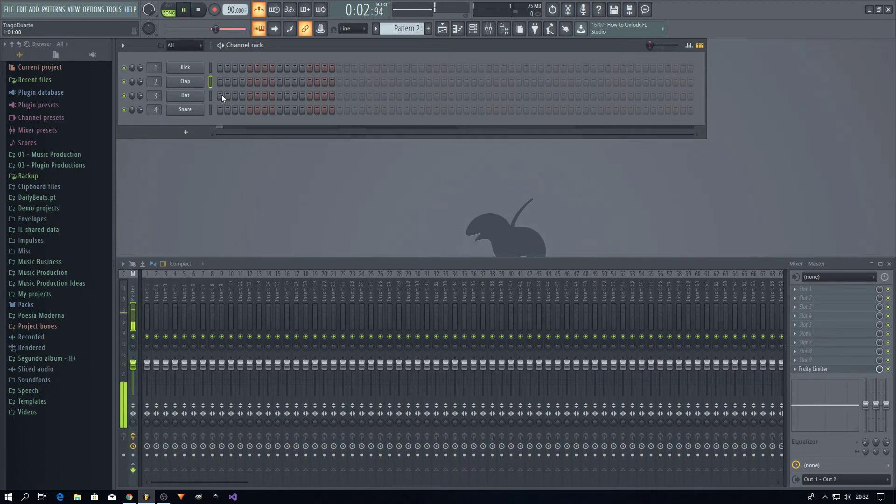
pyautogui.press('space')
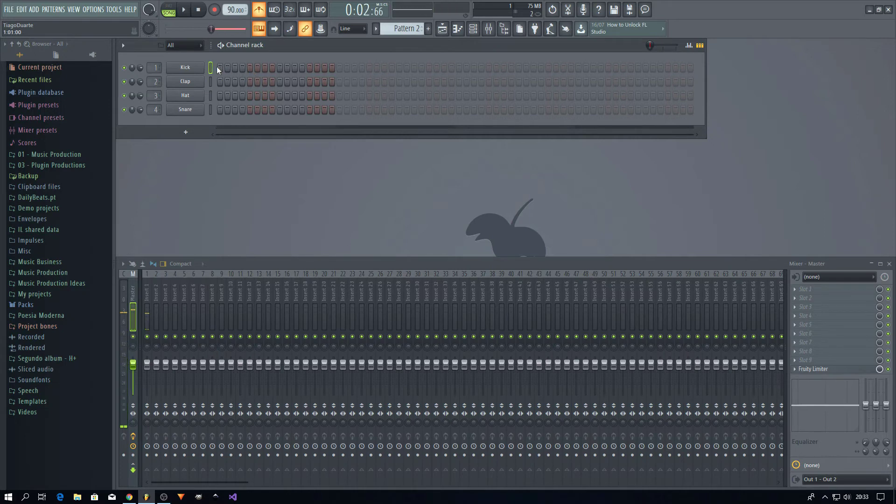
pyautogui.click(442, 29)
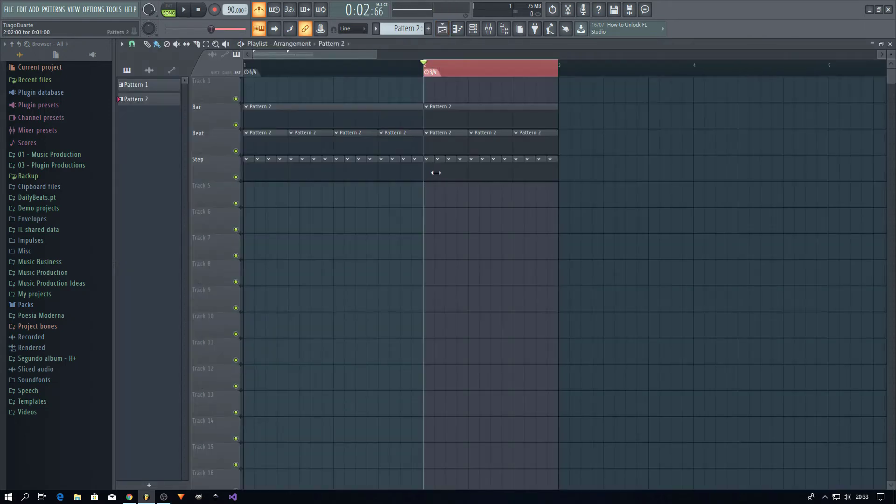
# Undo the removal of bar 2's Step clips and place a Pattern 3 clip on Track 5 spanning only the 3/4 bar
pyautogui.moveTo(436, 172)
pyautogui.mouseDown()
pyautogui.moveTo(427, 168)
pyautogui.moveTo(549, 182)
pyautogui.mouseUp()
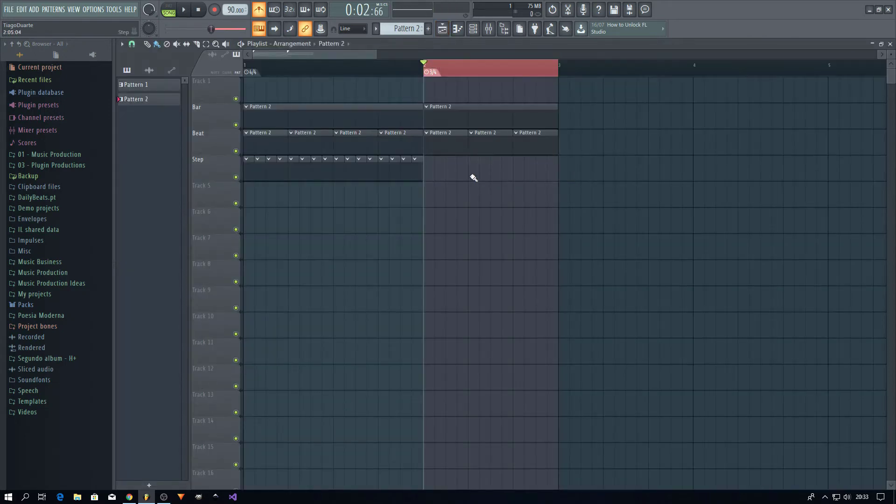
pyautogui.hotkey('ctrl', 'z')
pyautogui.scroll(1, 401, 29)
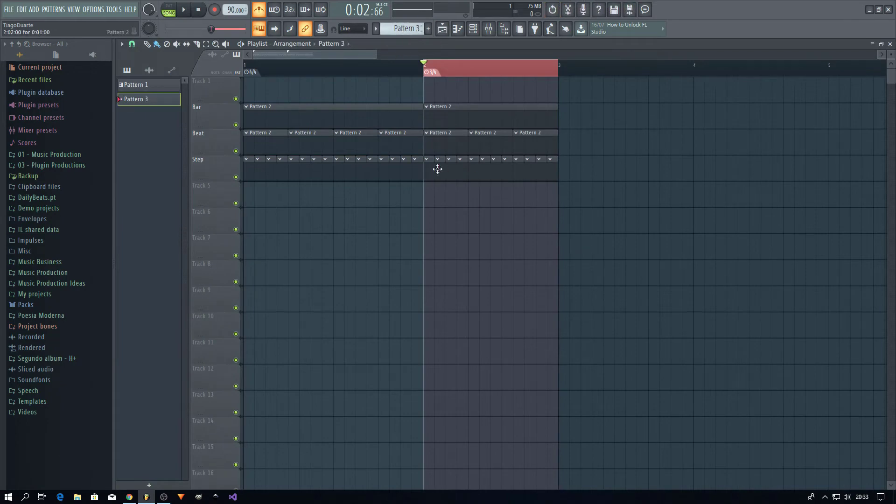
pyautogui.click(426, 193)
pyautogui.moveTo(601, 202); pyautogui.dragTo(557, 202)
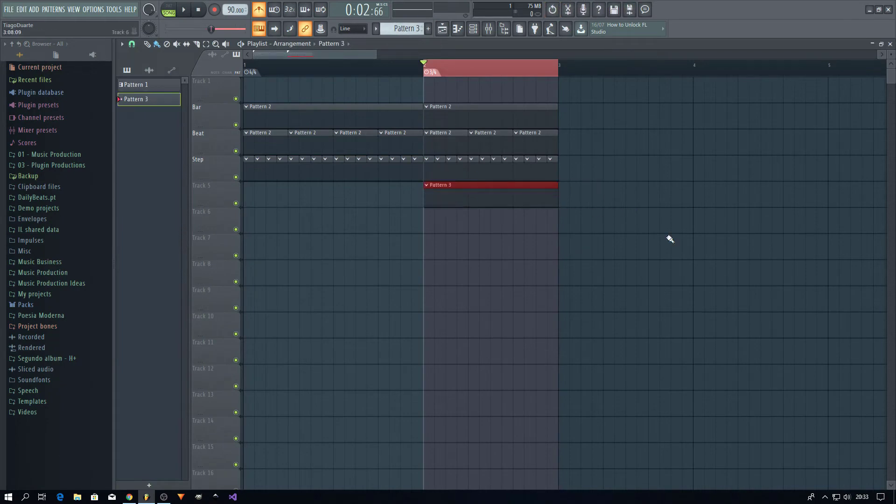
# Program Kick hits on steps 1, 5 and 9 of Pattern 3 and return to the Playlist
pyautogui.press('F5')
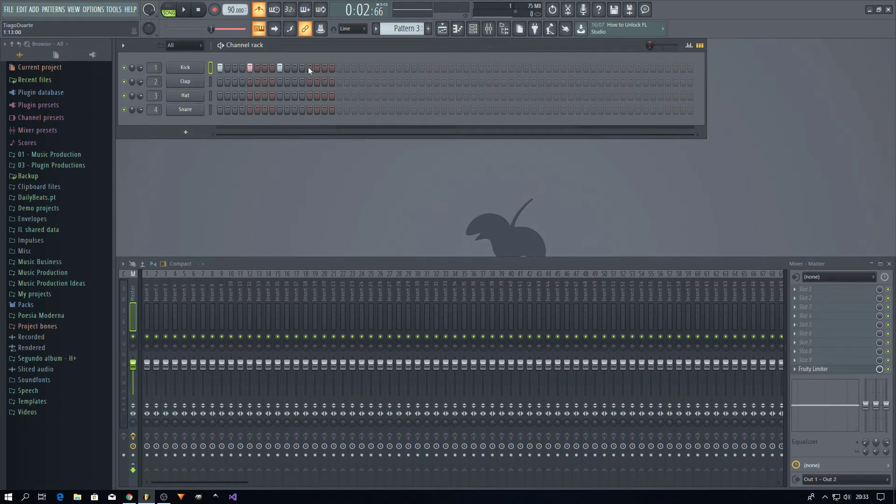
pyautogui.click(442, 29)
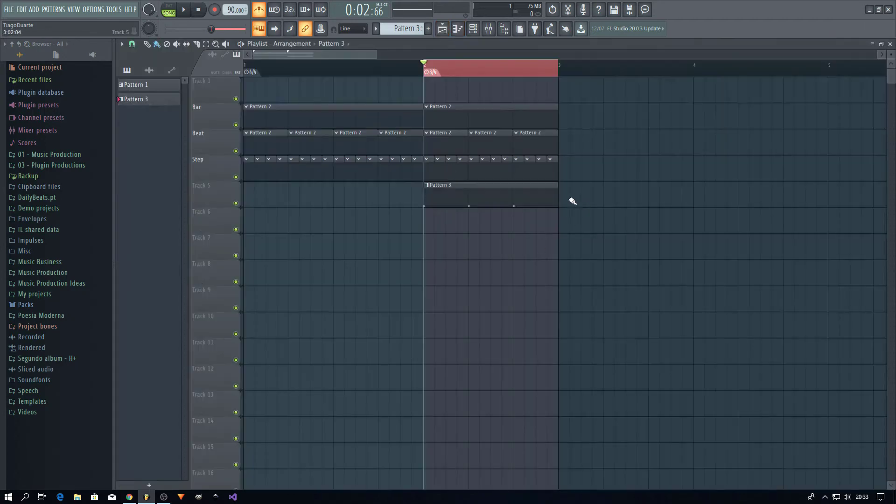
# Look at the Pattern 3 clip's "Use current time signature from" options and dismiss them without applying one
pyautogui.moveTo(558, 194)
pyautogui.mouseDown()
pyautogui.moveTo(590, 195)
pyautogui.moveTo(556, 200)
pyautogui.mouseUp()
pyautogui.click(376, 30)
pyautogui.rightClick(427, 189)
pyautogui.moveTo(466, 275)
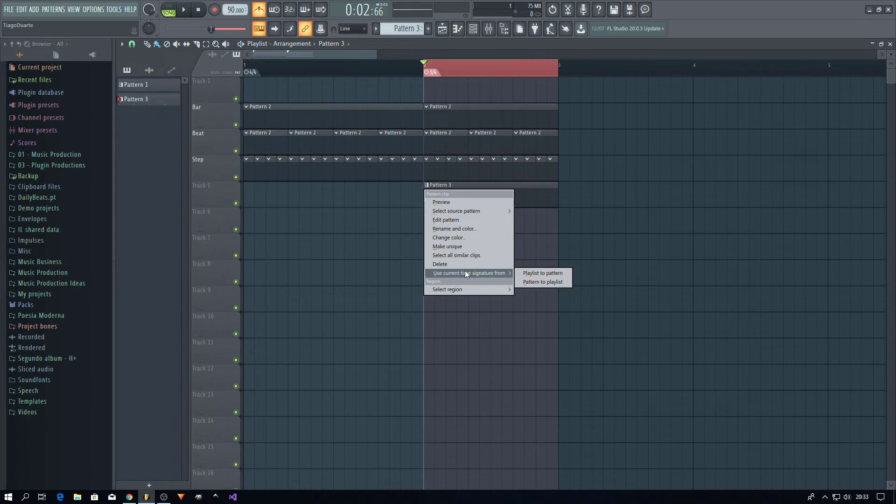
pyautogui.click(360, 223)
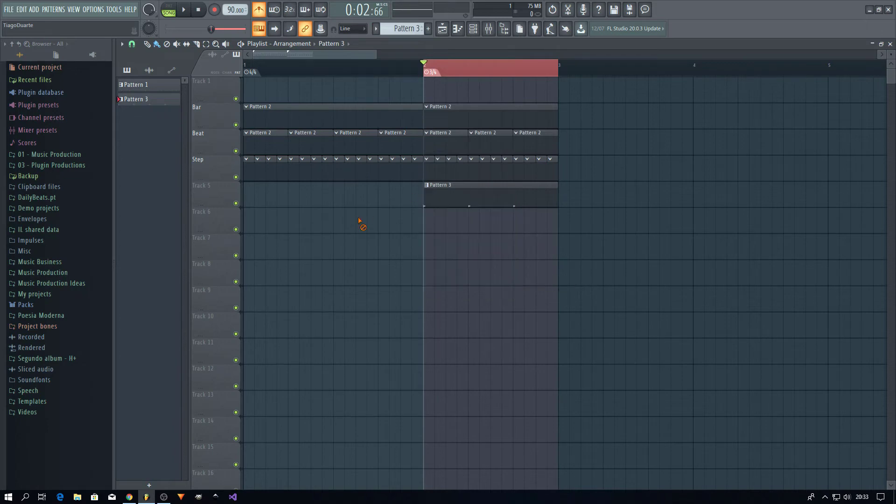
# Extend the Pattern 3 clip to four beats and add a Kick hit on step 13 of the pattern
pyautogui.moveTo(554, 194); pyautogui.dragTo(596, 202)
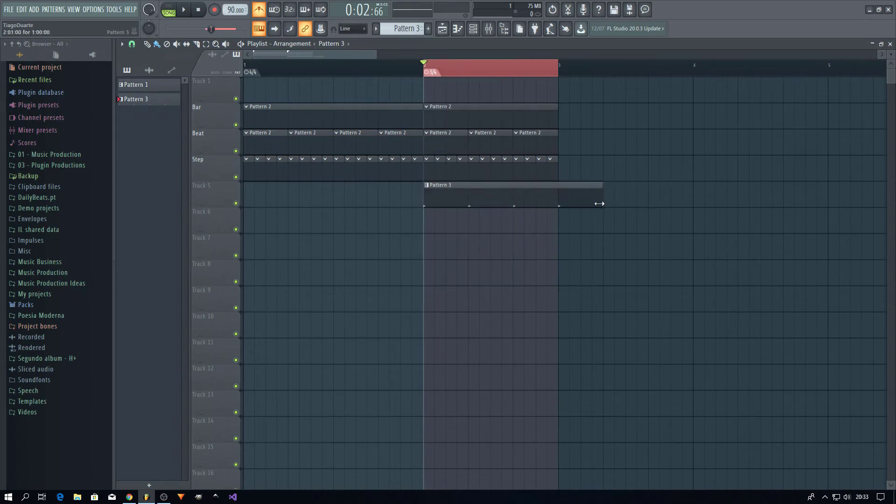
pyautogui.click(473, 29)
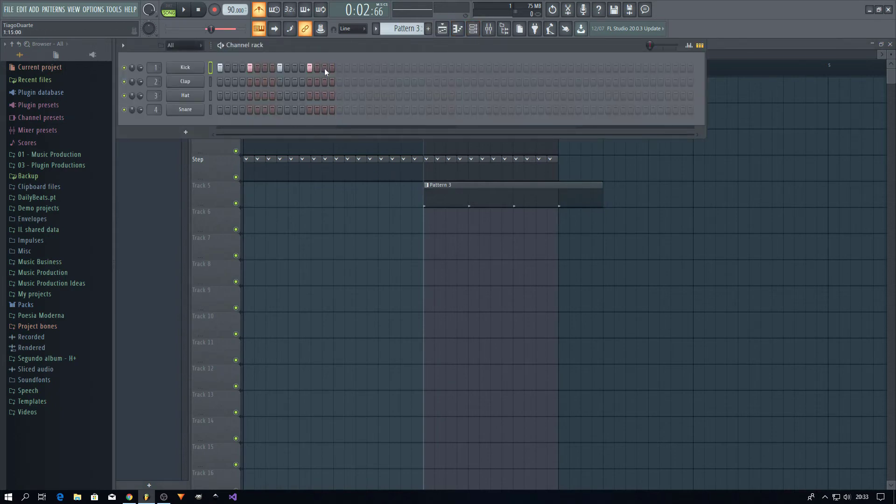
pyautogui.press('F6')
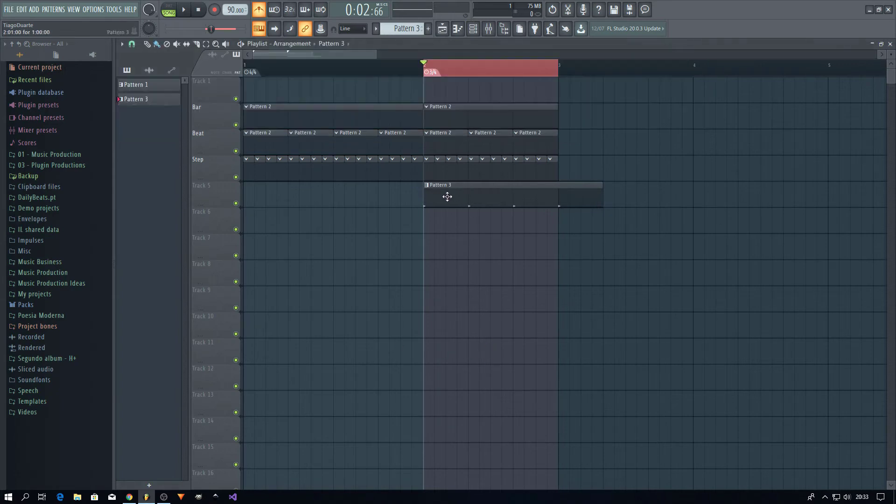
# Apply the Playlist's current time signature to Pattern 3 from its clip and close the piano roll
pyautogui.click(425, 185)
pyautogui.moveTo(451, 273)
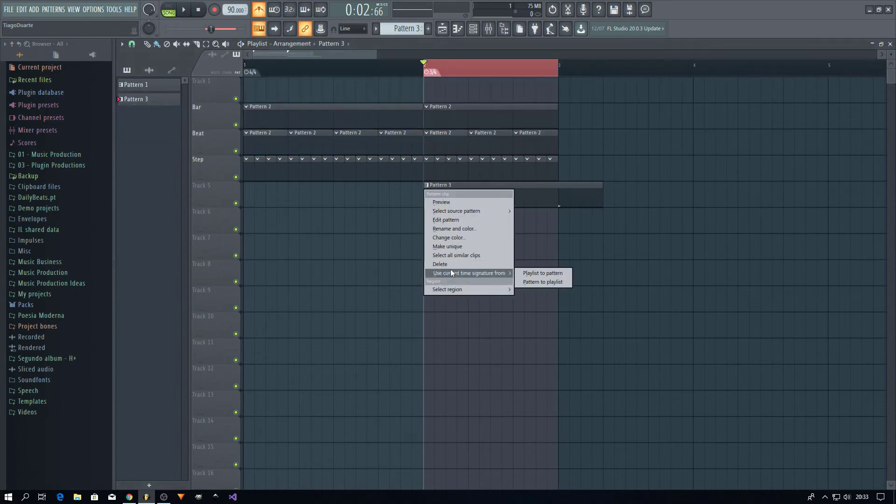
pyautogui.click(531, 271)
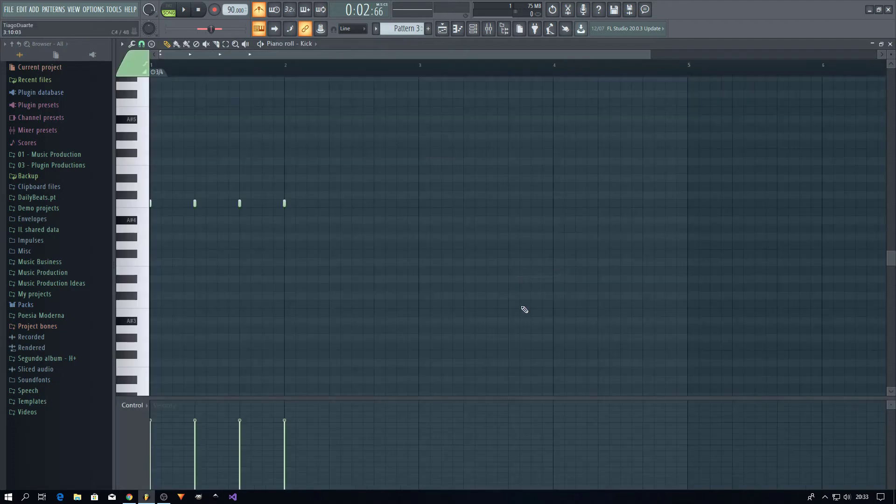
pyautogui.click(889, 44)
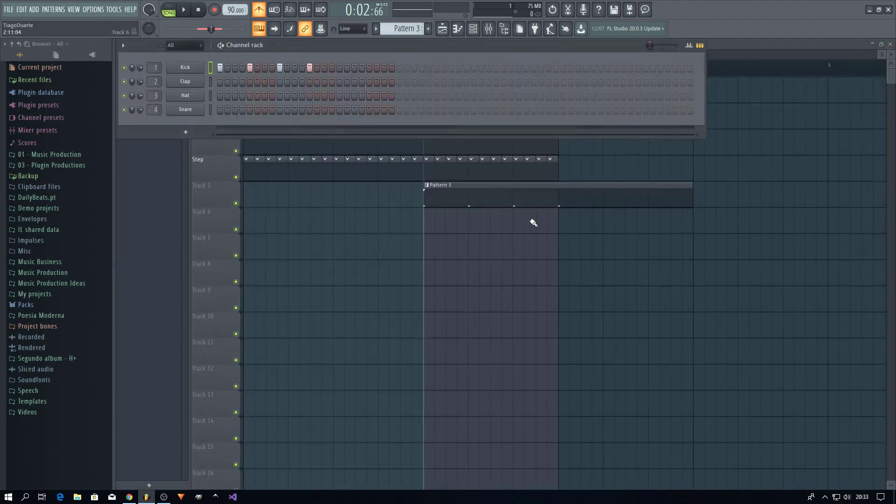
# Set the Playlist's current time signature to Pattern 3's time signature from the Pattern 3 clip
pyautogui.click(501, 202)
pyautogui.rightClick(425, 191)
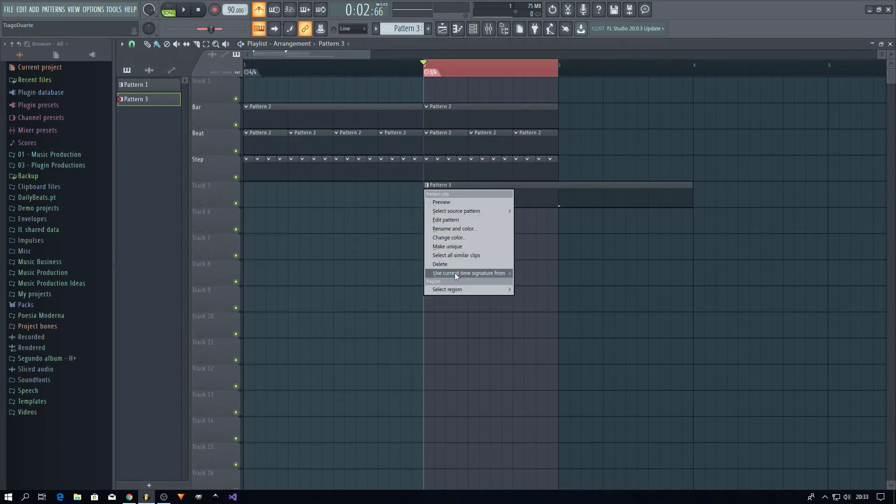
pyautogui.moveTo(490, 273)
pyautogui.click(552, 283)
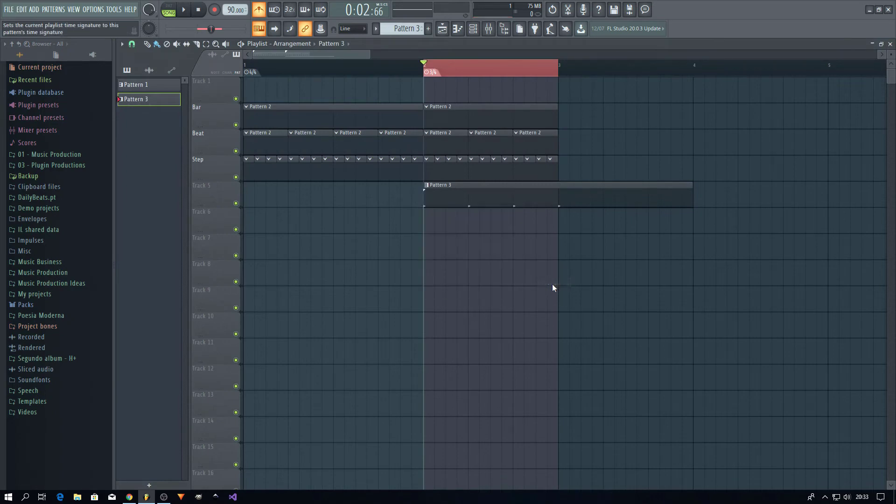
# Close the Playlist and open the Kick channel's piano roll for Pattern 3
pyautogui.moveTo(438, 193)
pyautogui.mouseDown()
pyautogui.moveTo(482, 194)
pyautogui.moveTo(442, 196)
pyautogui.mouseUp()
pyautogui.click(889, 44)
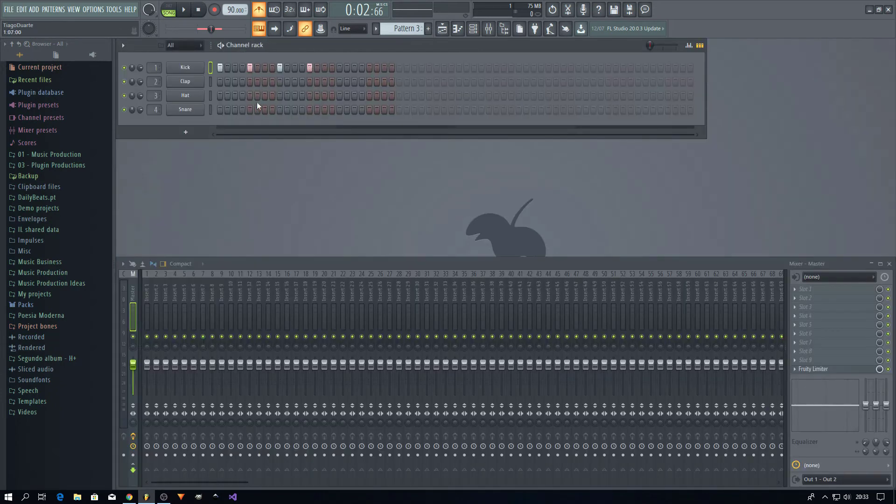
pyautogui.rightClick(183, 69)
pyautogui.click(227, 77)
pyautogui.rightClick(186, 68)
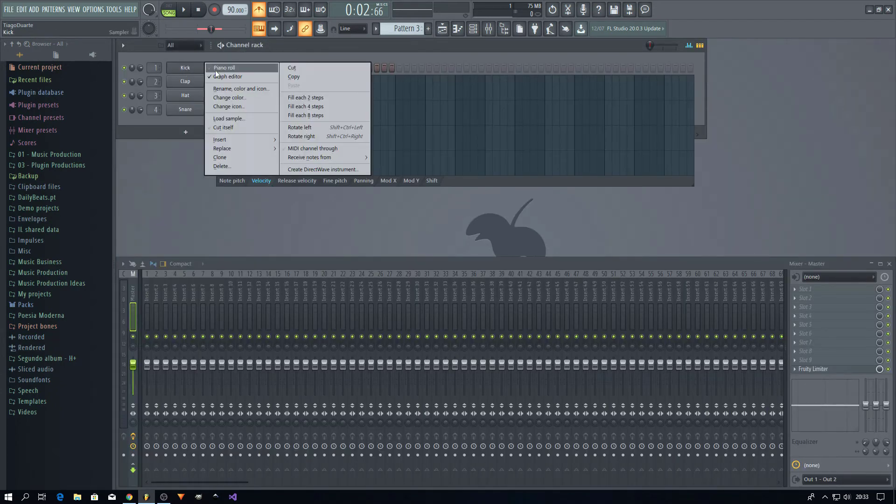
pyautogui.click(224, 68)
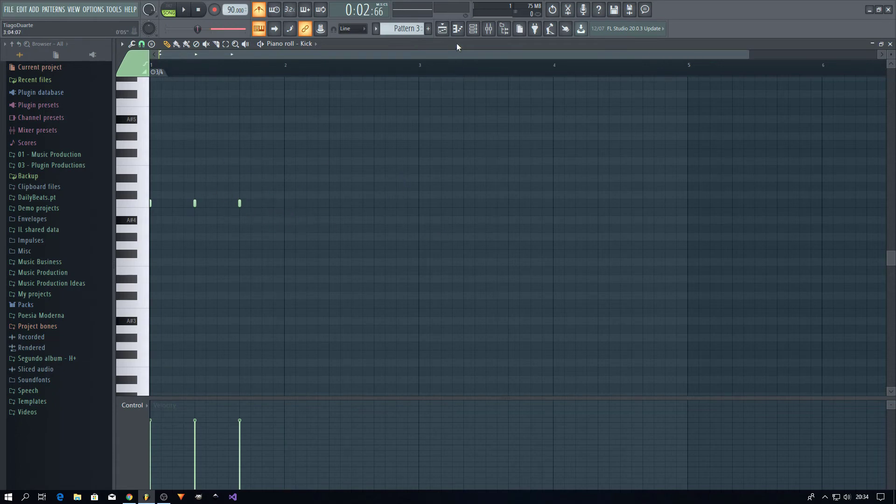
# Look at the 3/4 marker and the Pattern 3 clip in the Playlist and return to the Kick piano roll
pyautogui.click(442, 28)
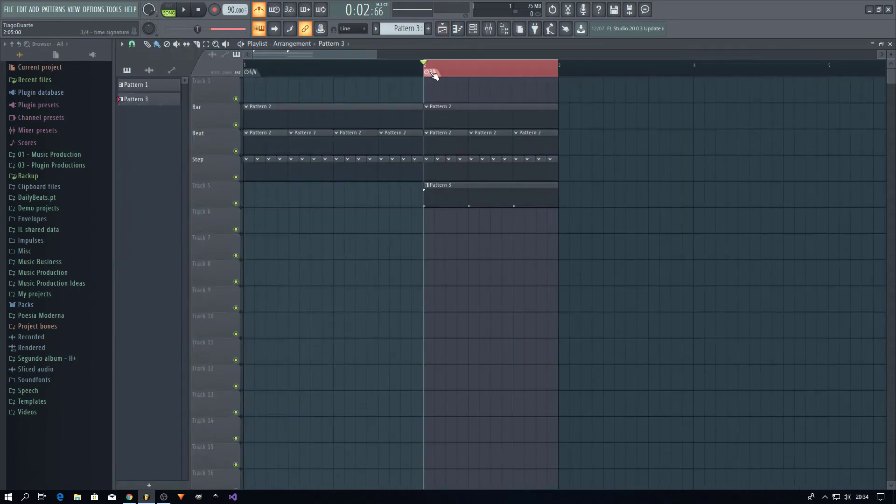
pyautogui.click(442, 193)
pyautogui.click(890, 43)
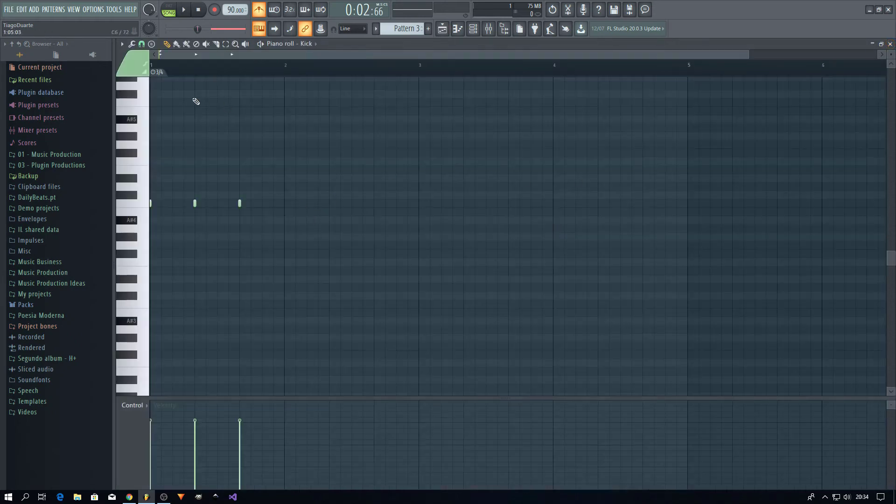
# Move the 3/4 time signature marker to bar 2 in the Kick piano roll and add a C5 note on bar 1's fourth beat
pyautogui.scroll(3, 162, 101)
pyautogui.scroll(3, 235, 156)
pyautogui.scroll(-4, 165, 83)
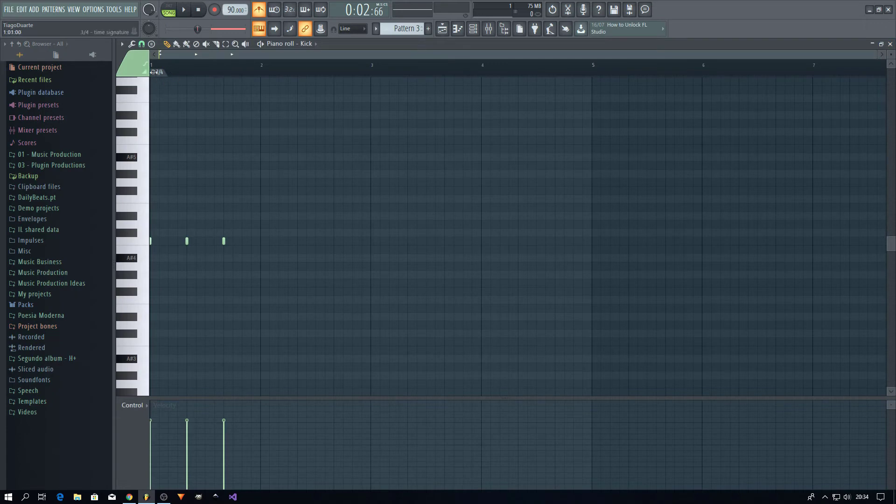
pyautogui.moveTo(153, 72)
pyautogui.mouseDown()
pyautogui.moveTo(320, 80)
pyautogui.moveTo(302, 82)
pyautogui.mouseUp()
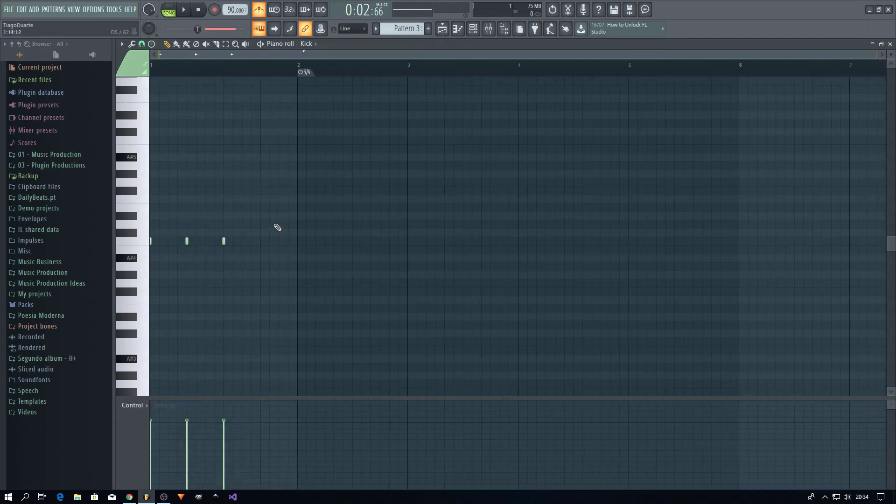
pyautogui.click(265, 240)
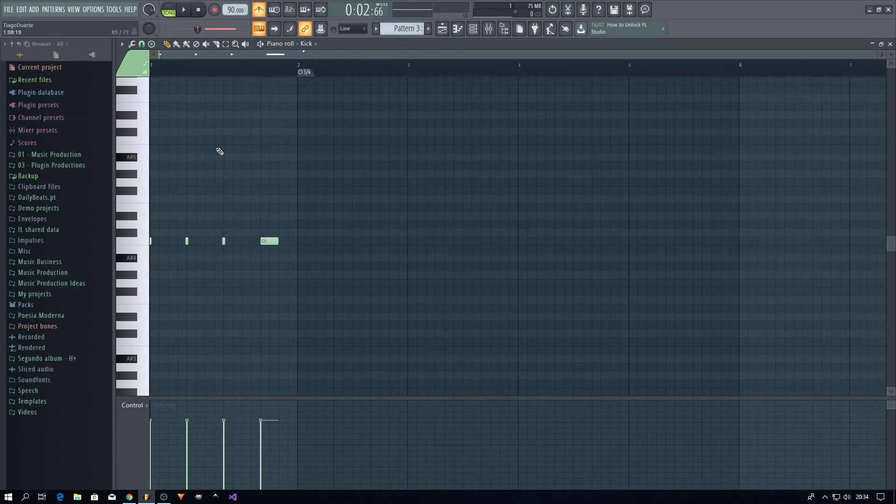
# Play Pattern 3 in pattern mode and add C5 Kick notes on all three beats of bar 2
pyautogui.scroll(3, 192, 174)
pyautogui.moveTo(192, 174); pyautogui.dragTo(423, 202)
pyautogui.scroll(-3, 364, 172)
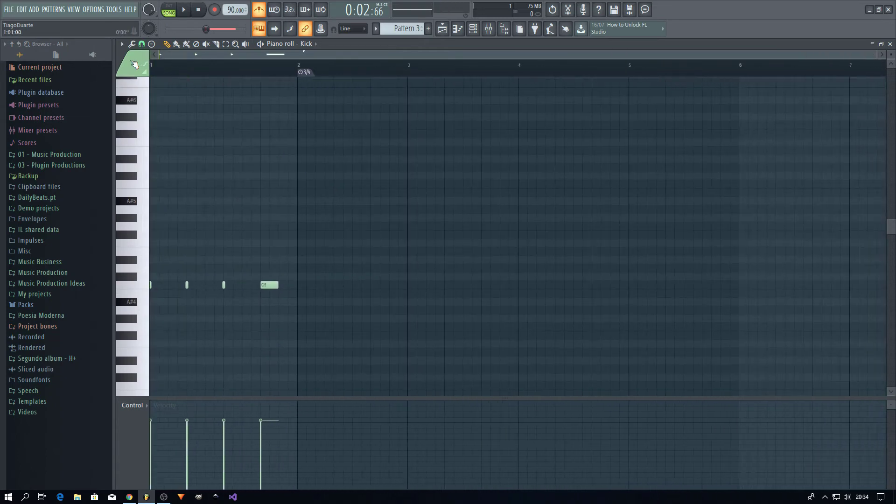
pyautogui.press('l')
pyautogui.press('space')
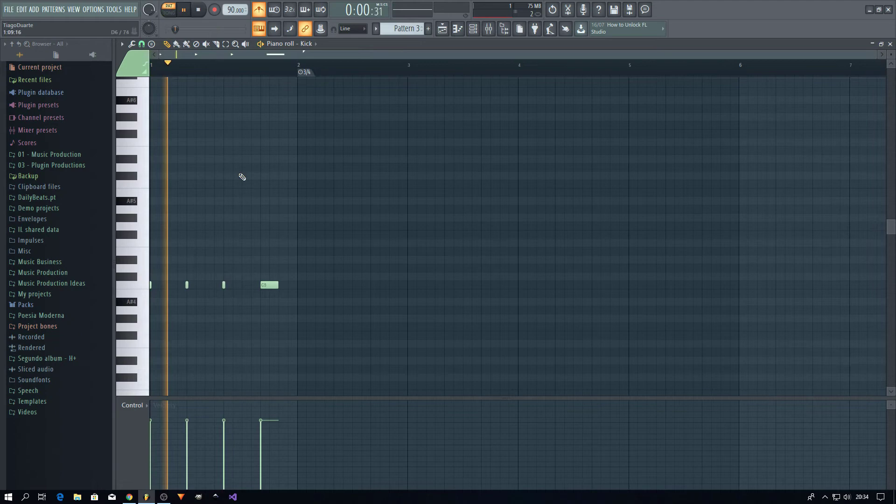
pyautogui.click(306, 286)
pyautogui.click(342, 285)
pyautogui.click(379, 284)
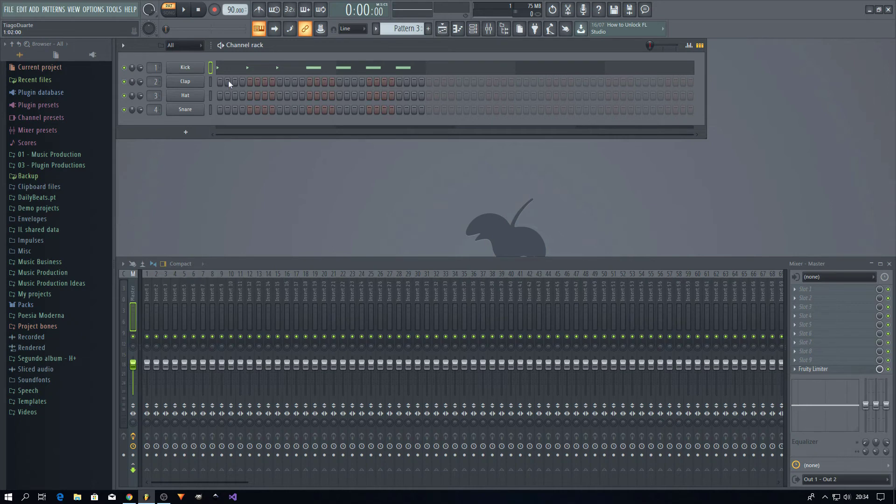
# Add Clap hits on steps 5, 13 and 21 of Pattern 3 and audition the pattern
pyautogui.click(249, 82)
pyautogui.press('space')
pyautogui.click(369, 82)
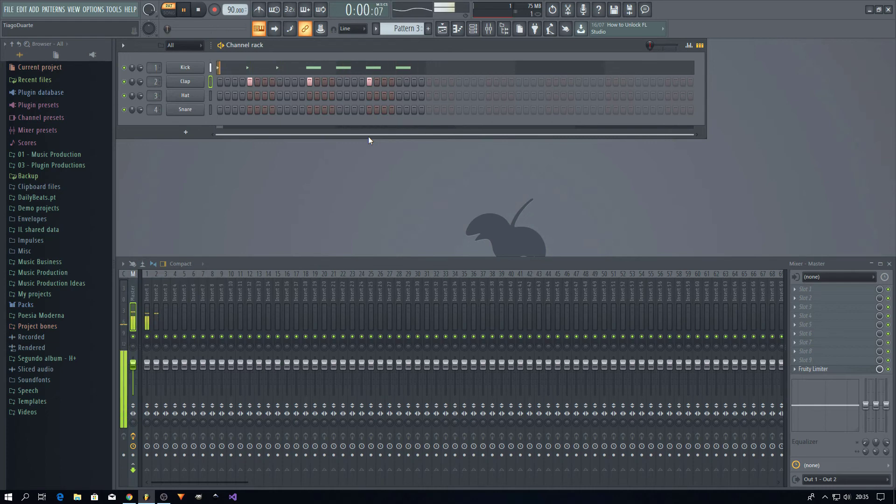
pyautogui.press('space')
# Select bar 2 in the Kick piano roll and play it as a loop, deselecting its notes
pyautogui.click(368, 69)
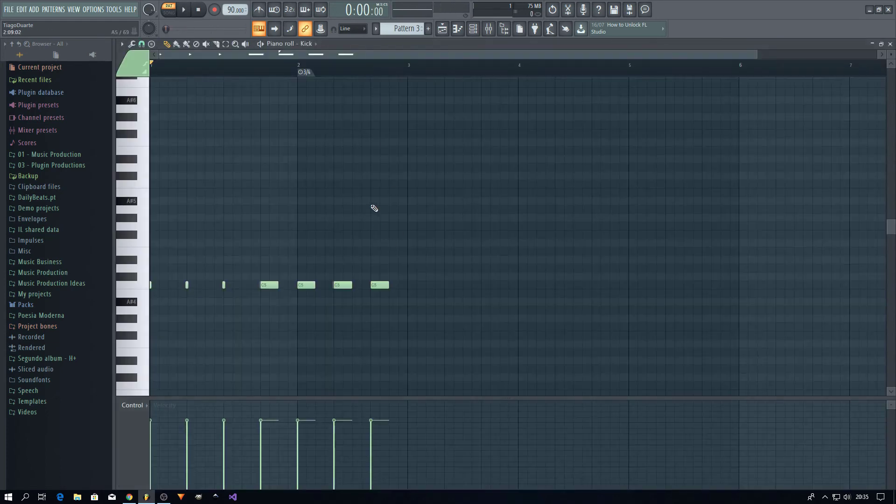
pyautogui.moveTo(408, 71); pyautogui.dragTo(300, 73)
pyautogui.press('space')
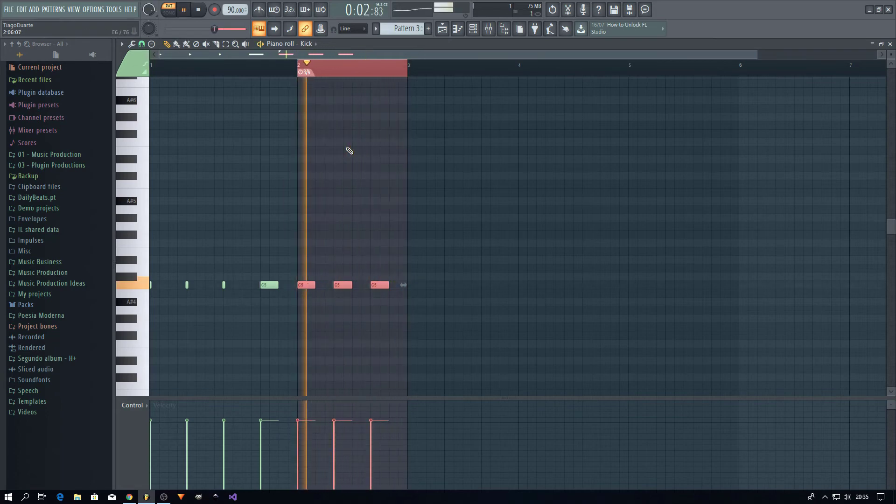
pyautogui.keyDown('ctrl'); pyautogui.click(416, 236); pyautogui.keyUp('ctrl')
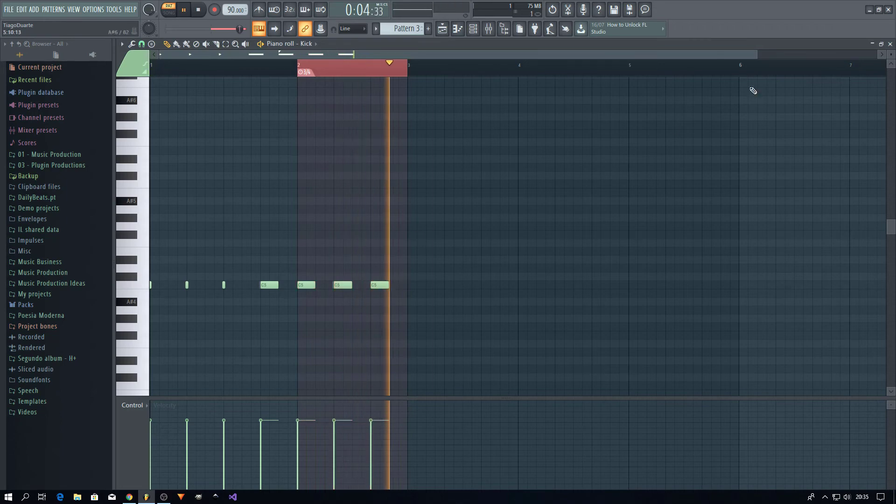
# Move Pattern 3's third Clap hit to step 25 and play the pattern with the Kick piano roll shown
pyautogui.click(890, 44)
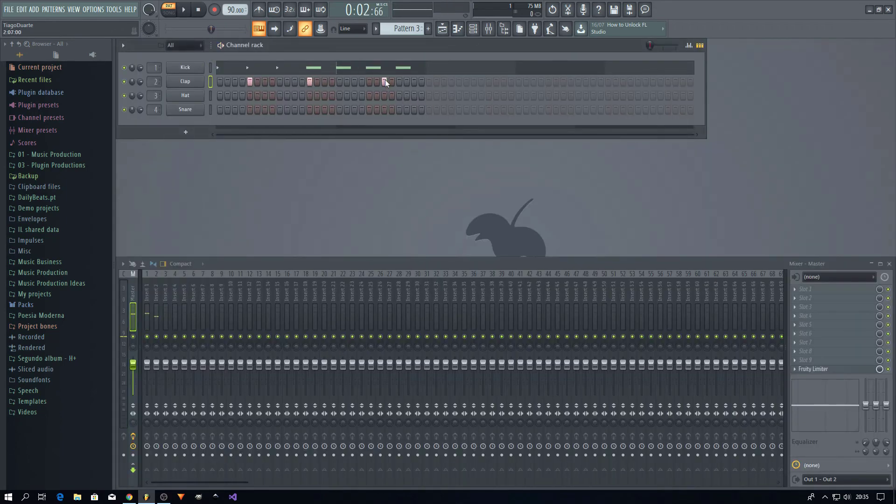
pyautogui.press('space')
pyautogui.press('F7')
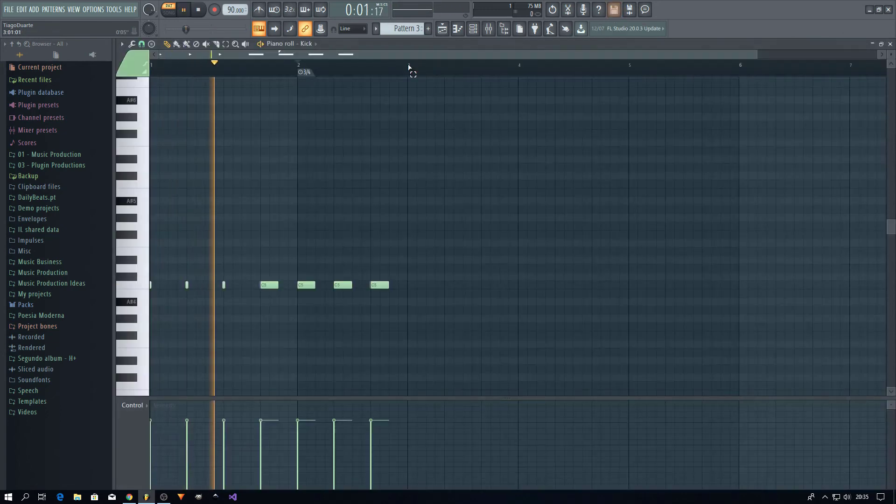
# Listen to the 3/4 bar 2 and the 4/4 bar 1 separately as looped time selections in the piano roll
pyautogui.moveTo(409, 68); pyautogui.dragTo(301, 70)
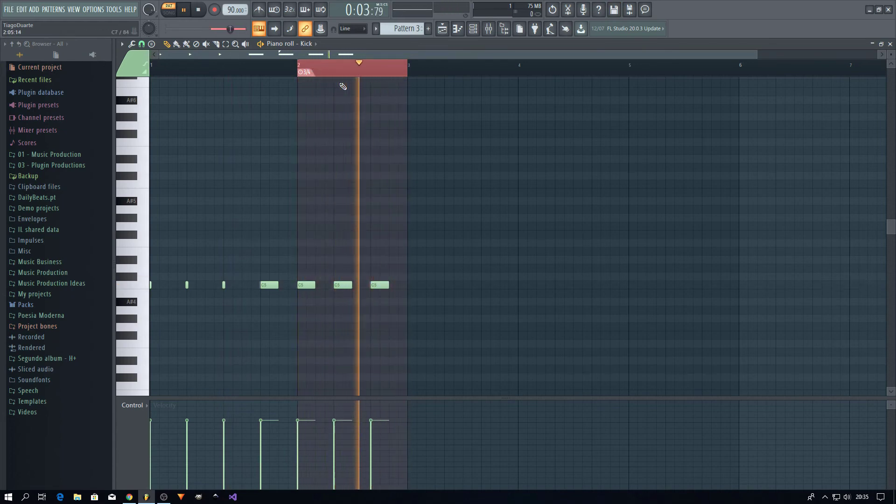
pyautogui.press('space')
pyautogui.moveTo(299, 68); pyautogui.dragTo(153, 68)
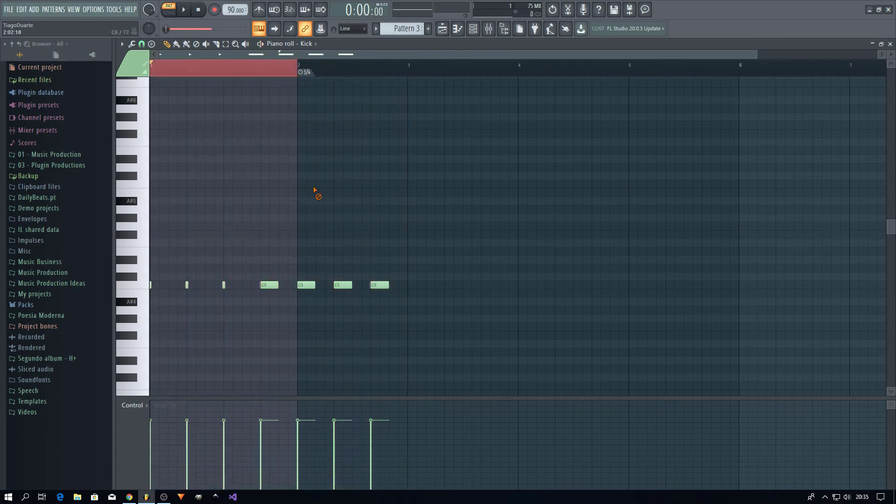
pyautogui.press('space')
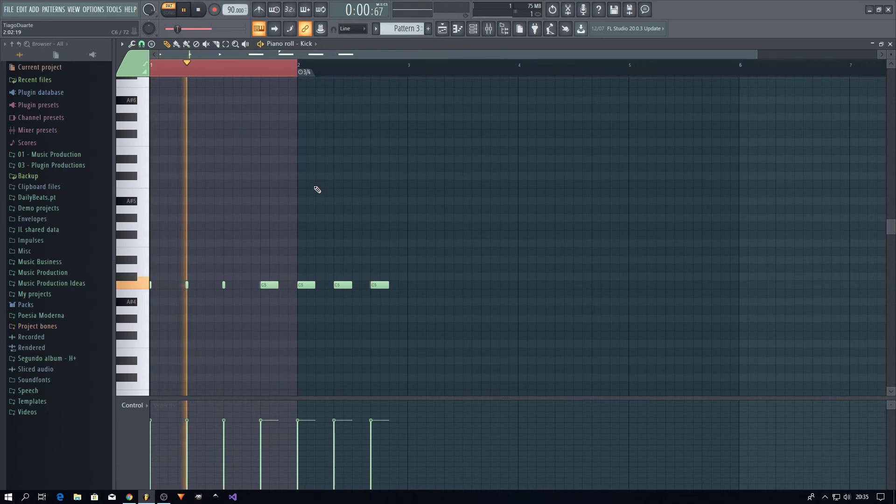
pyautogui.press('space')
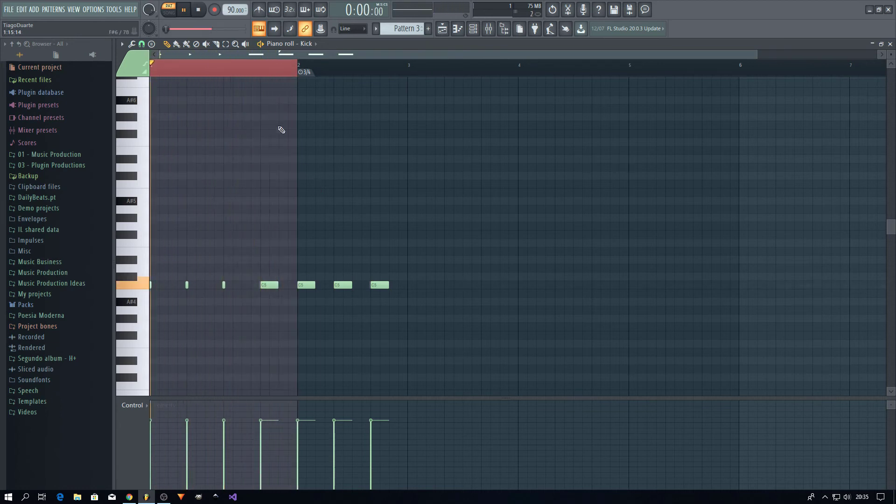
# Replay only bar 2 as a loop, clear the time selection and close the piano roll
pyautogui.click(238, 71)
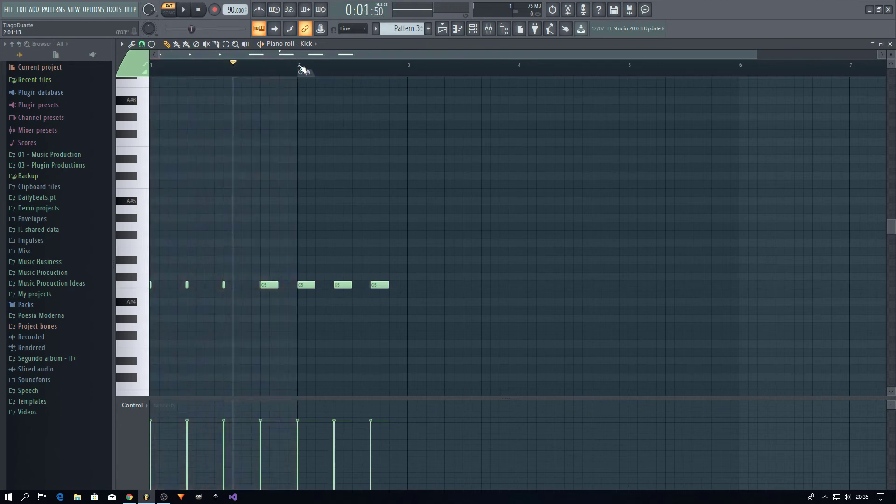
pyautogui.moveTo(301, 68); pyautogui.dragTo(410, 80)
pyautogui.press('space')
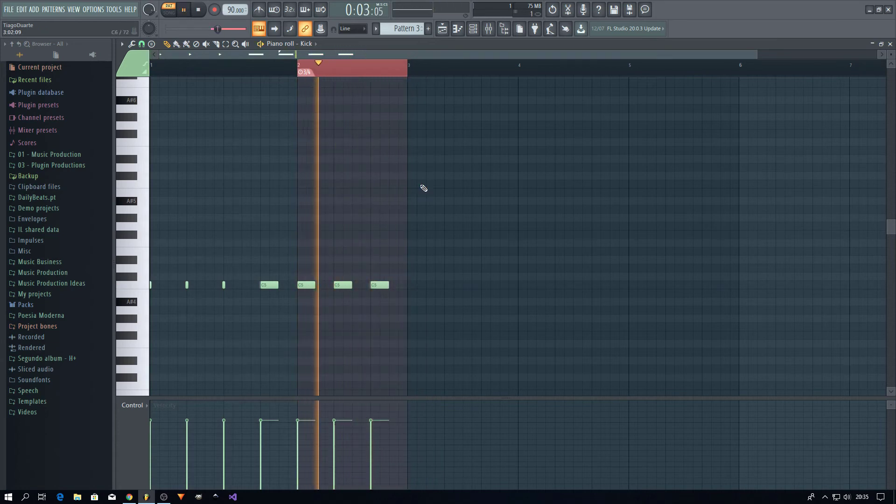
pyautogui.press('space')
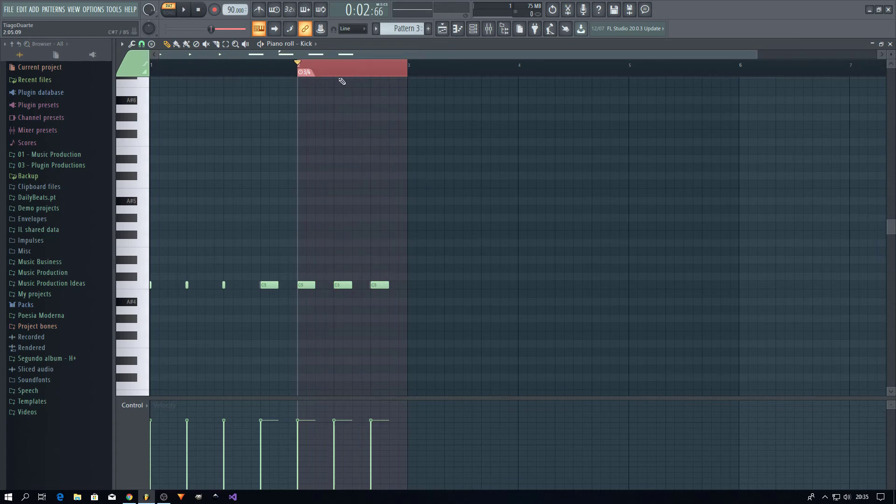
pyautogui.rightClick(350, 67)
pyautogui.click(890, 44)
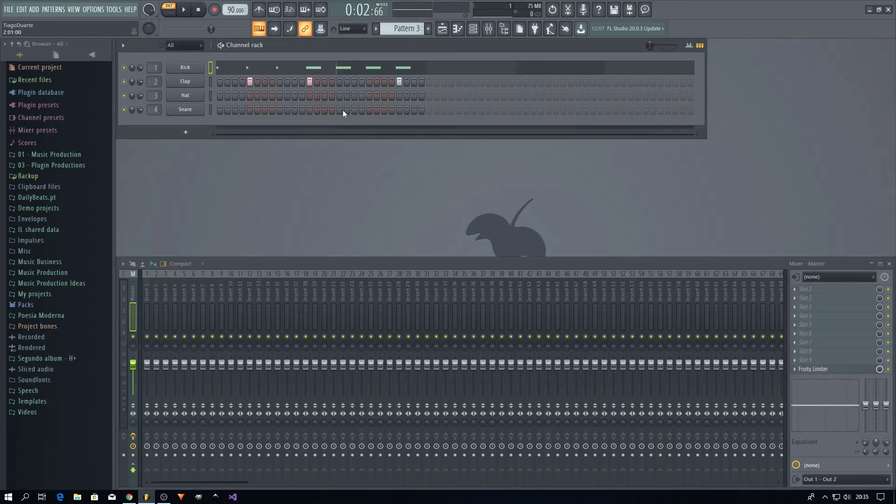
# Bring up the Playlist in song mode and clear the time selection over bar 2
pyautogui.click(442, 28)
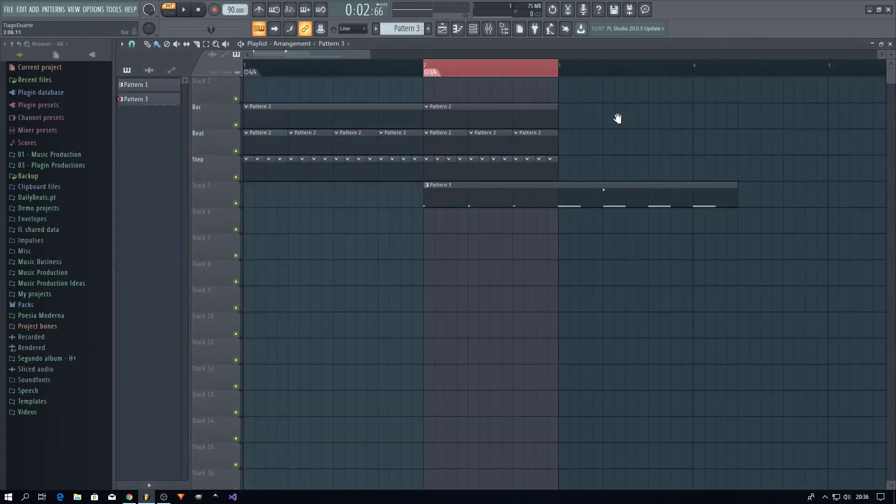
pyautogui.moveTo(618, 119); pyautogui.dragTo(602, 118)
pyautogui.rightClick(480, 72)
pyautogui.moveTo(534, 110); pyautogui.dragTo(553, 112)
pyautogui.scroll(-2, 575, 104)
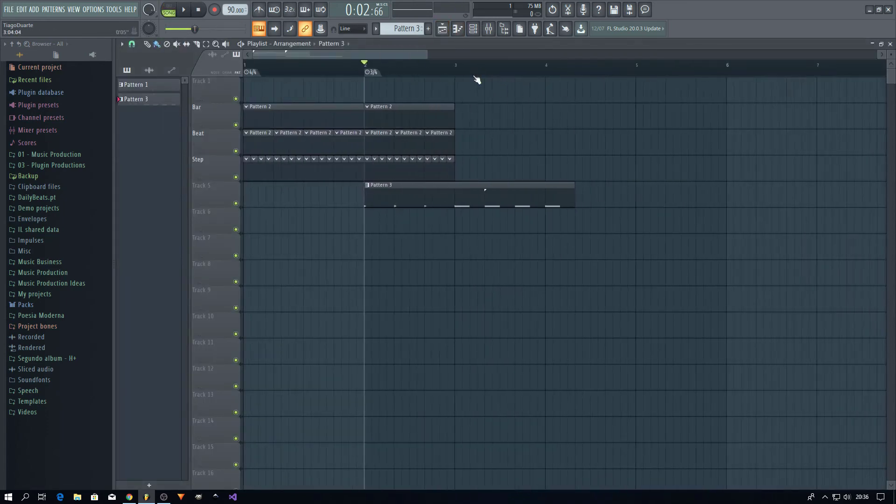
# Add a time signature change at bar 4 of the Playlist with numerator 8 and denominator 4
pyautogui.click(544, 66)
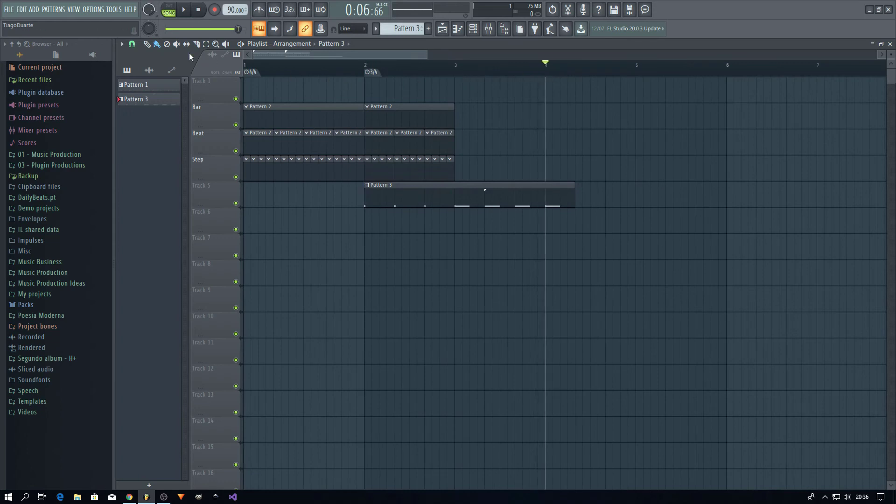
pyautogui.click(122, 44)
pyautogui.moveTo(150, 118)
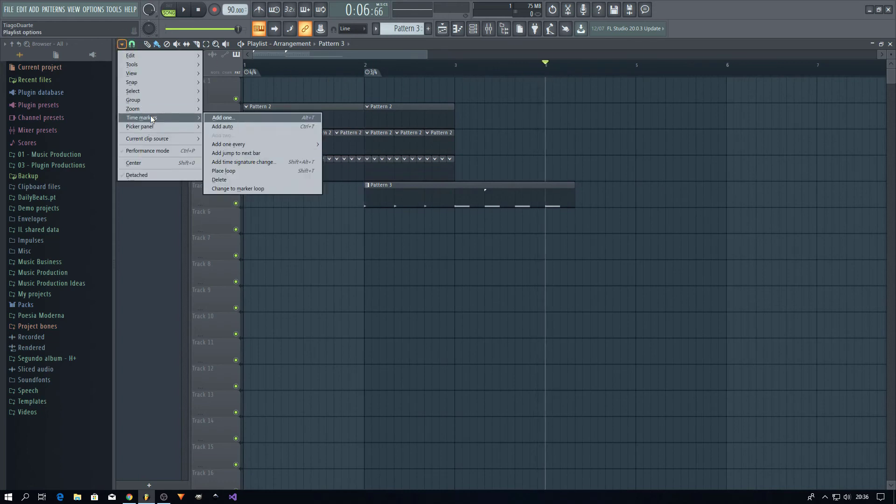
pyautogui.click(239, 163)
pyautogui.click(466, 236)
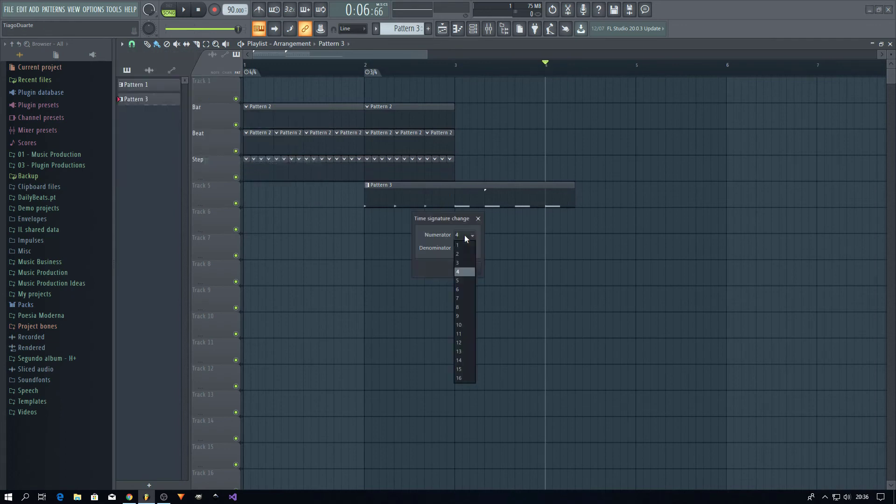
pyautogui.click(467, 307)
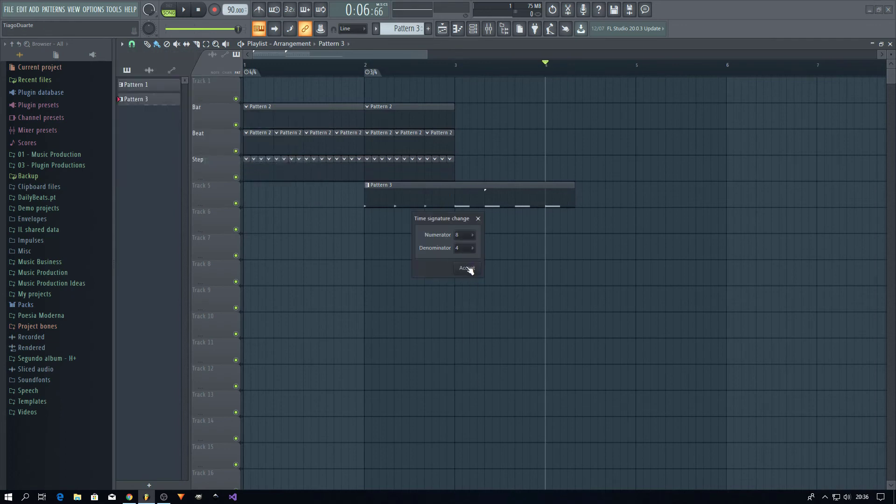
pyautogui.click(473, 269)
# Shift the 8/4 and 3/4 markers later in the Playlist, placing the 3/4 marker at bar 4 and the 8/4 marker at bar 6
pyautogui.scroll(-4, 577, 135)
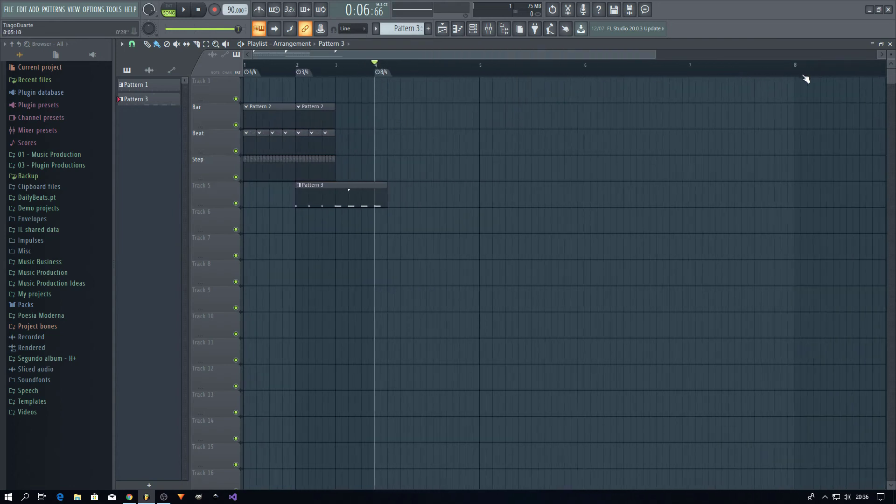
pyautogui.moveTo(378, 72)
pyautogui.mouseDown()
pyautogui.moveTo(569, 73)
pyautogui.moveTo(455, 76)
pyautogui.mouseUp()
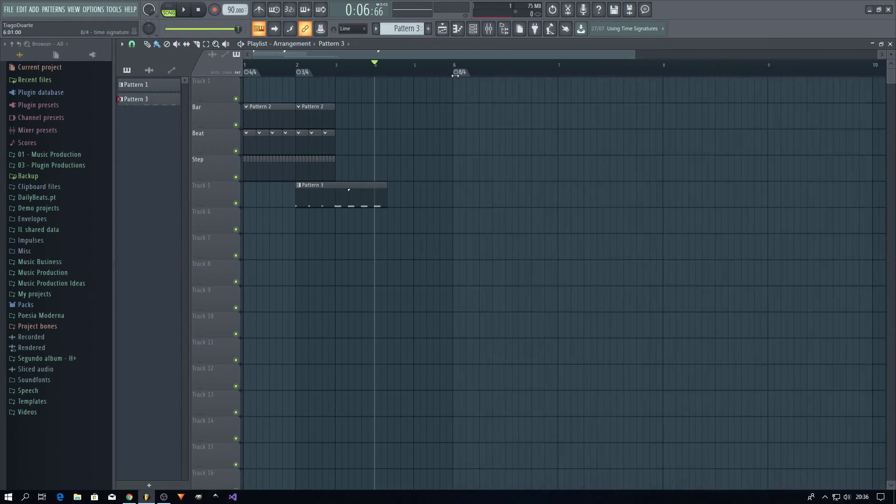
pyautogui.moveTo(299, 72)
pyautogui.mouseDown()
pyautogui.moveTo(488, 73)
pyautogui.moveTo(478, 72)
pyautogui.mouseUp()
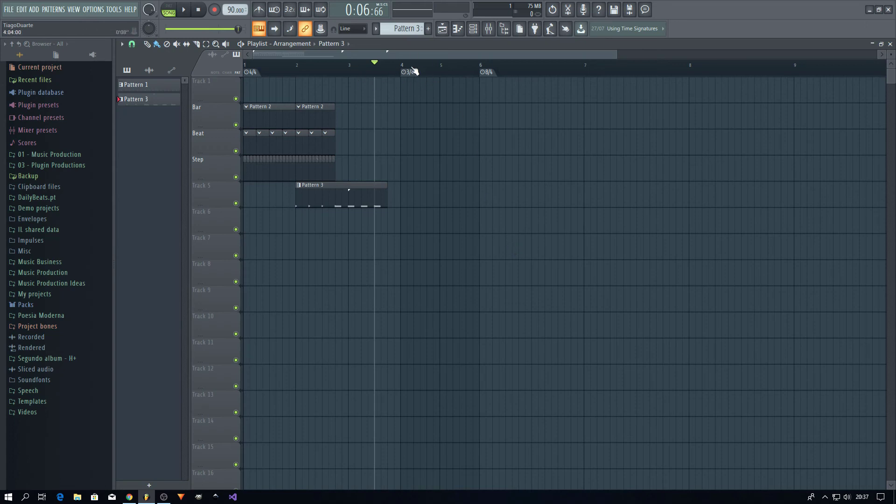
# Highlight the 4/4 section from bar 1 up to bar 4 in the Playlist and clear the selection
pyautogui.moveTo(484, 69); pyautogui.dragTo(210, 66)
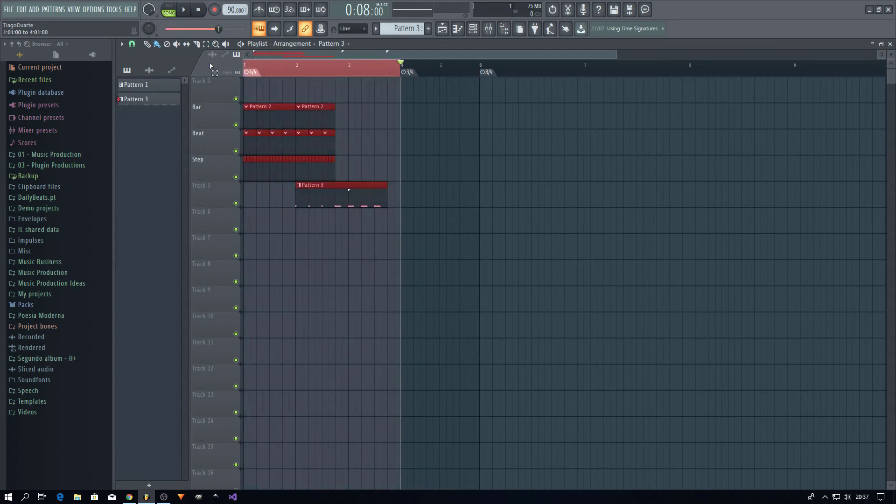
pyautogui.click(480, 195)
pyautogui.rightClick(401, 69)
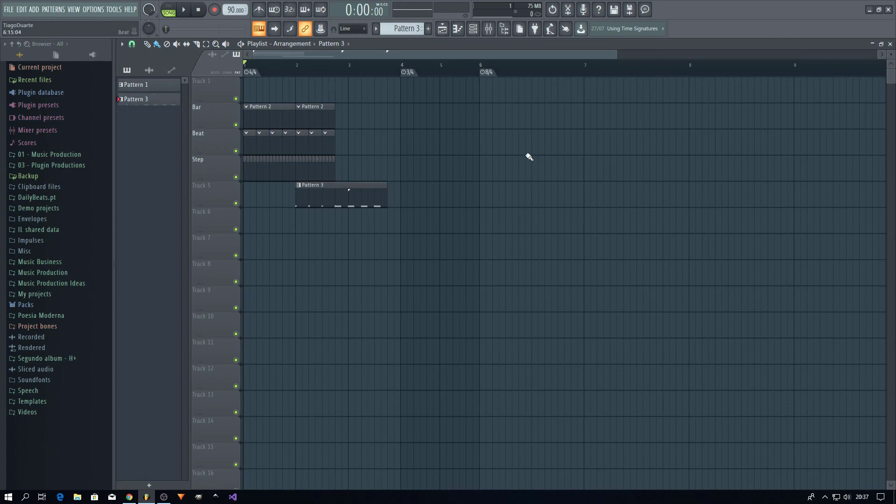
pyautogui.click(890, 44)
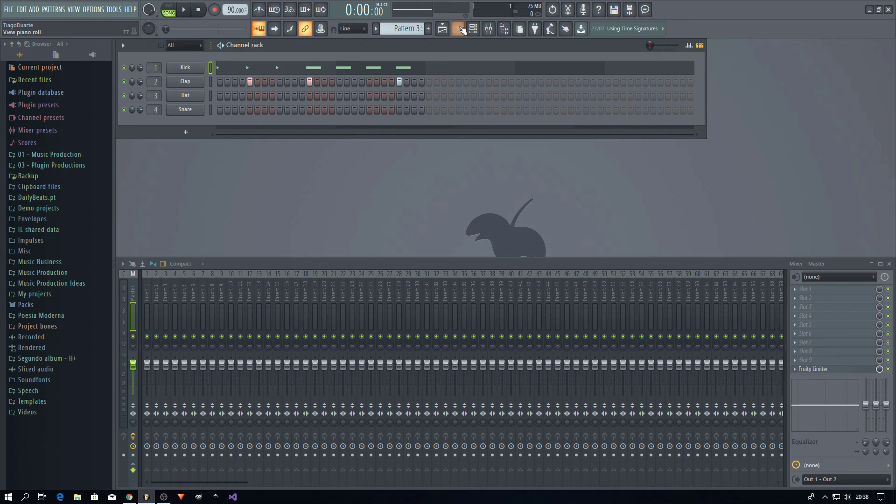
pyautogui.click(442, 28)
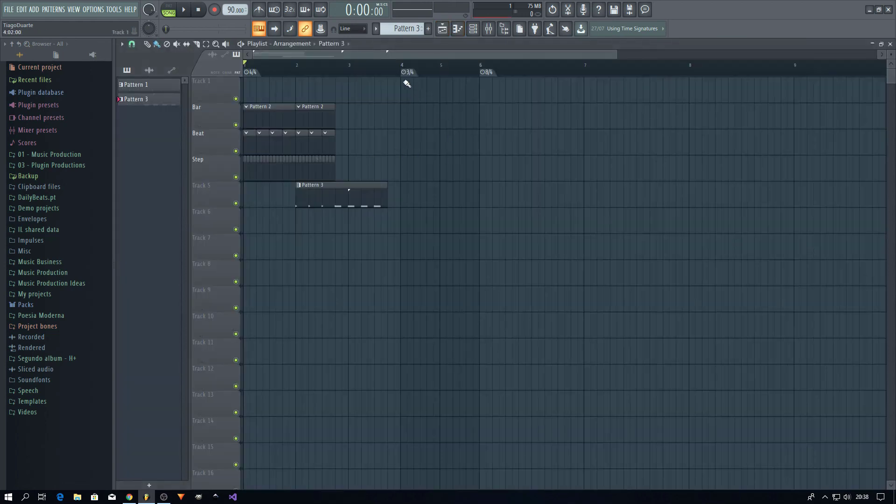